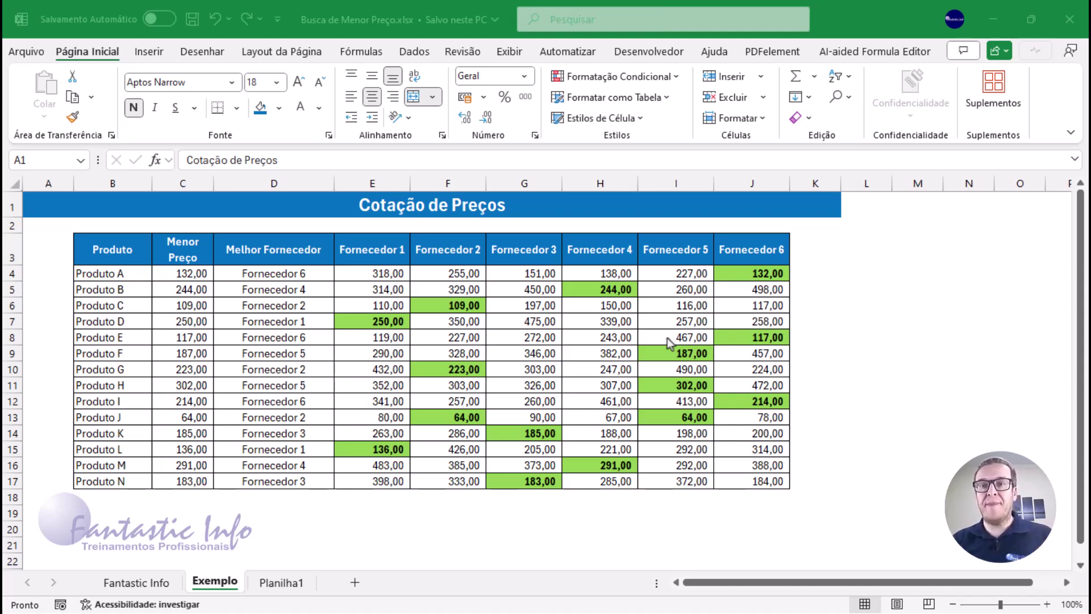
- Review the Menor Preço, Melhor Fornecedor and supplier price ranges and their formulas
{"action": "key", "text": "alt+Tab"}
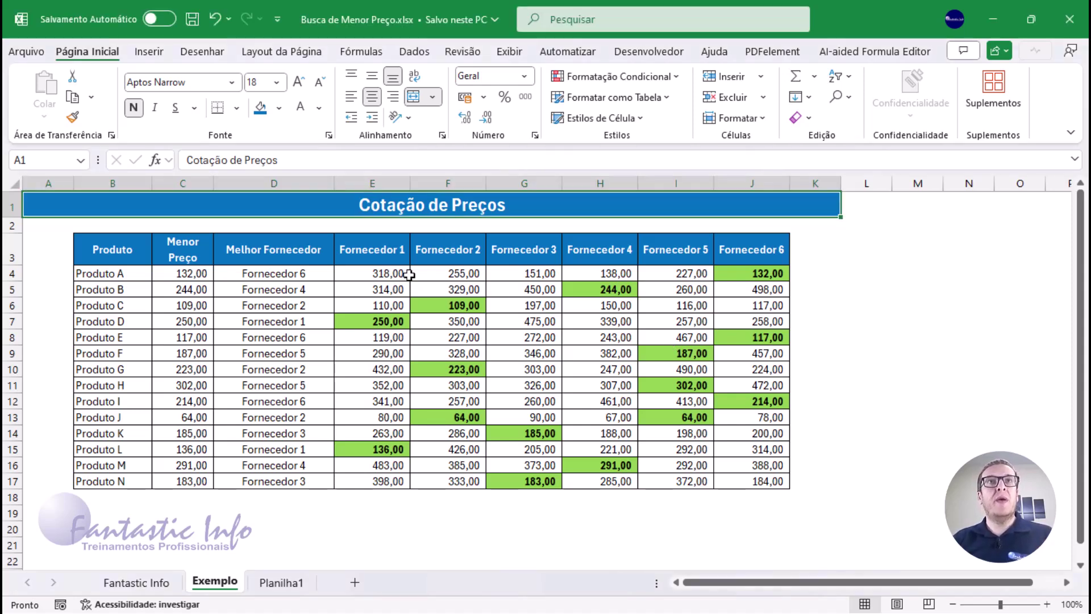
{"action": "left_click_drag", "start_coordinate": [183, 273], "coordinate": [183, 481]}
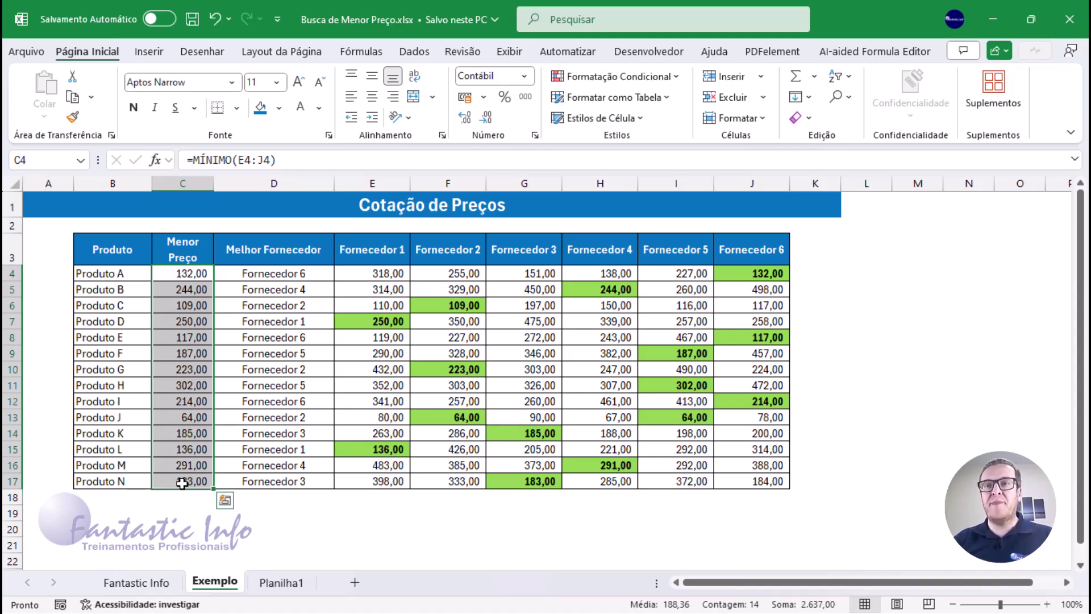
{"action": "left_click_drag", "start_coordinate": [290, 274], "coordinate": [289, 479]}
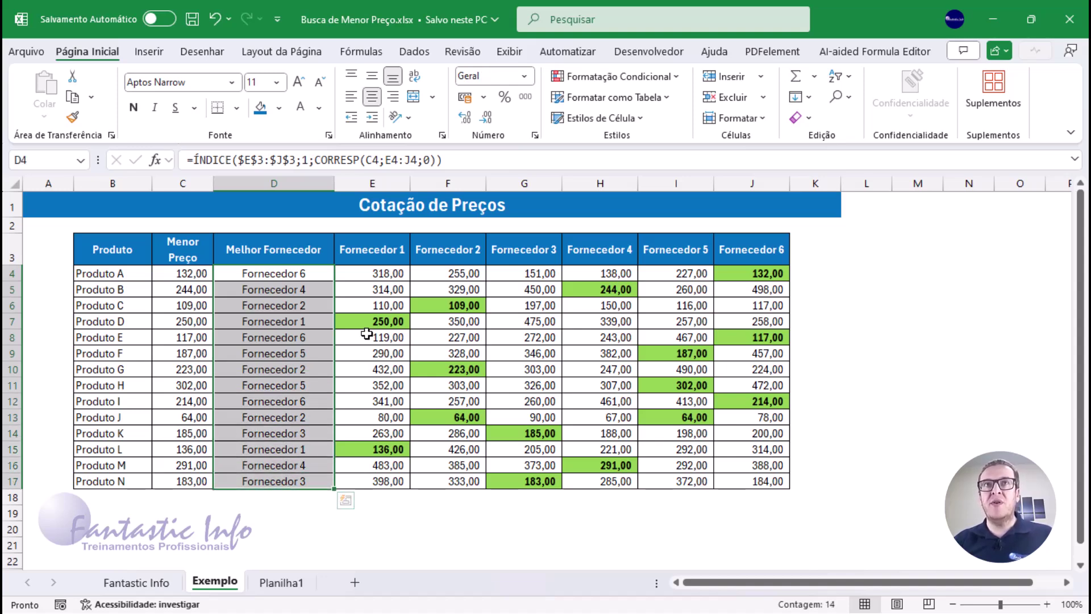
{"action": "mouse_move", "coordinate": [390, 275]}
{"action": "left_mouse_down"}
{"action": "mouse_move", "coordinate": [739, 332]}
{"action": "mouse_move", "coordinate": [718, 480]}
{"action": "left_mouse_up"}
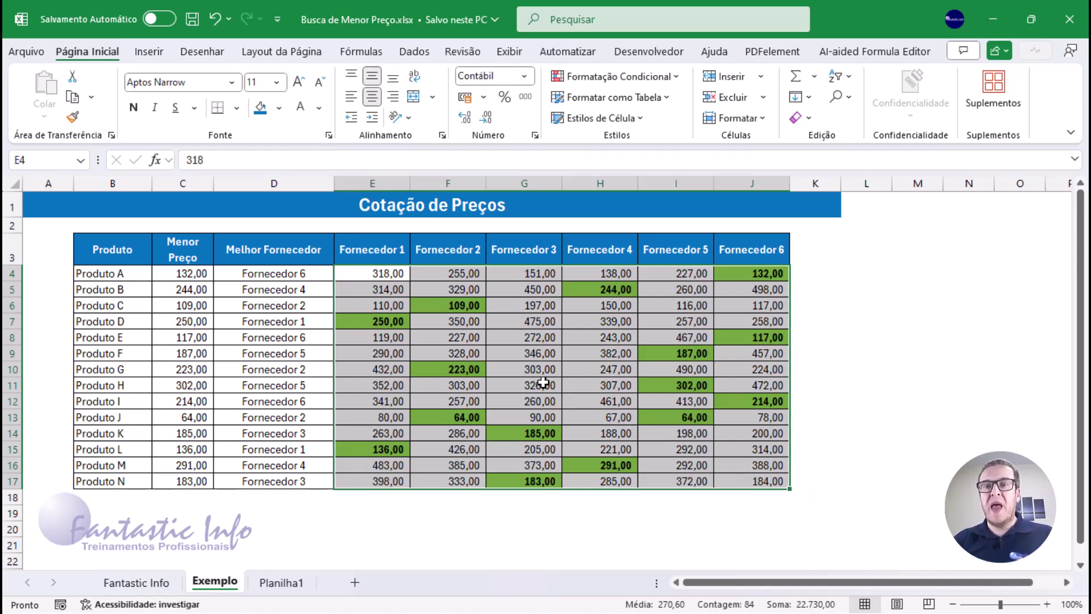
{"action": "left_click_drag", "start_coordinate": [269, 274], "coordinate": [287, 480]}
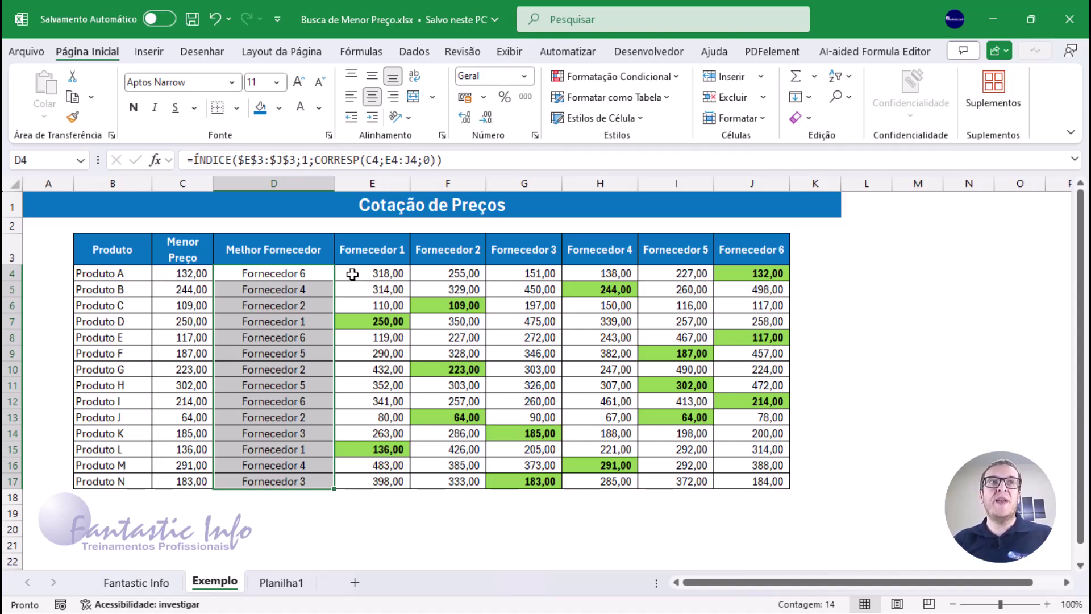
- Change Produto A's Fornecedor 1 price in E4 to 130 and recheck E4 and C4
{"action": "left_click", "coordinate": [391, 272]}
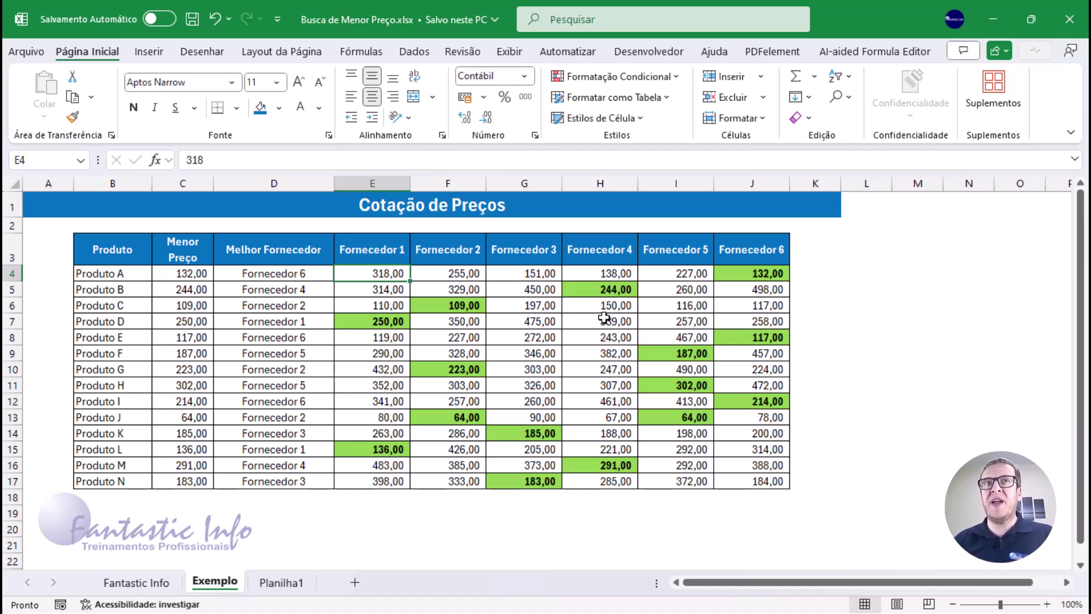
{"action": "type", "text": "13"}
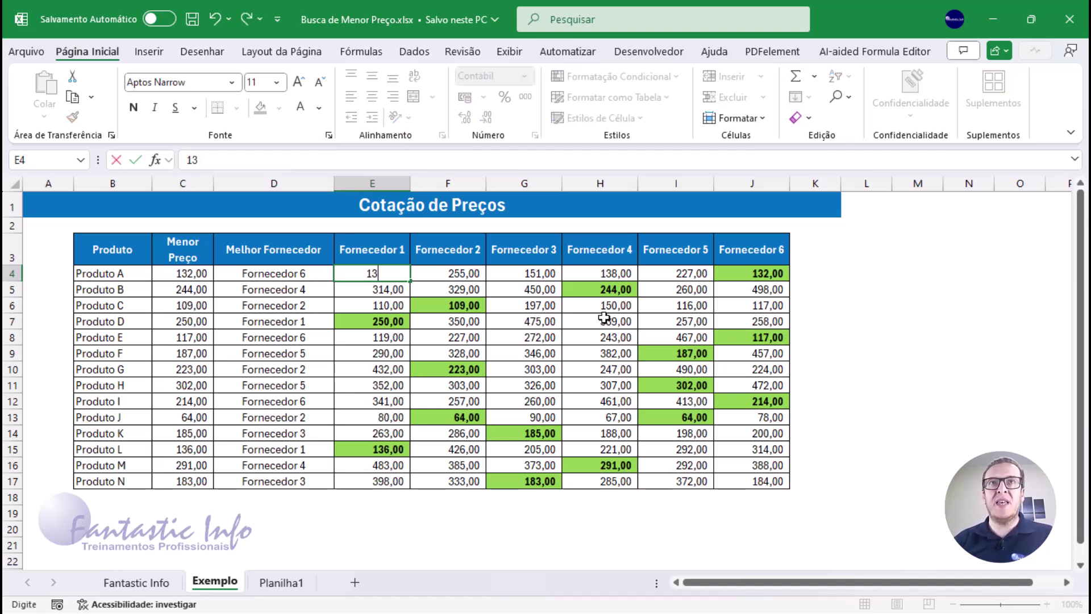
{"action": "type", "text": "0"}
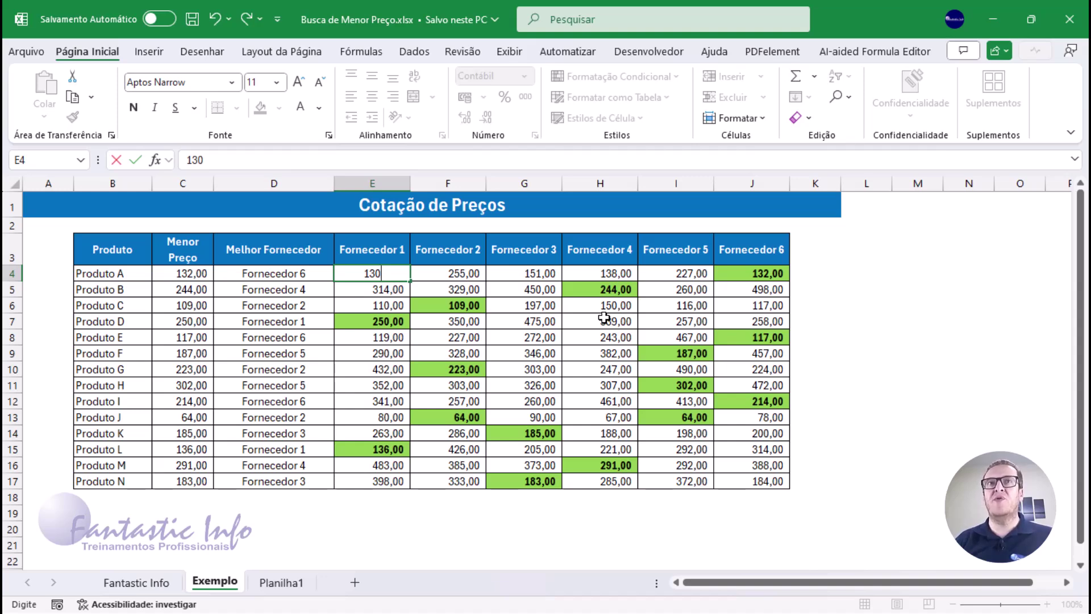
{"action": "key", "text": "Return"}
{"action": "left_click", "coordinate": [377, 274]}
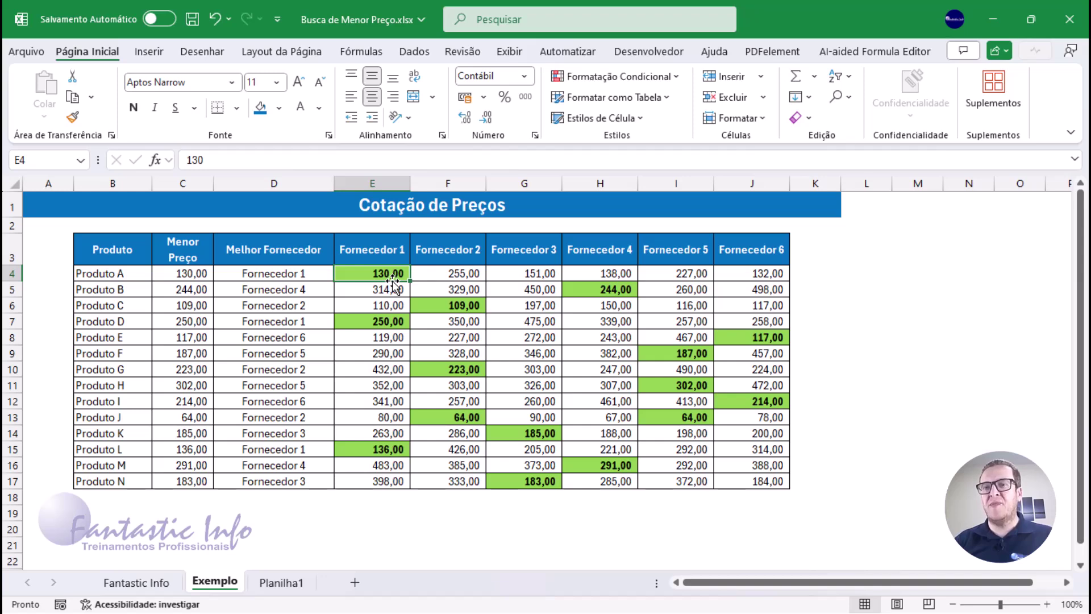
{"action": "left_click", "coordinate": [183, 275]}
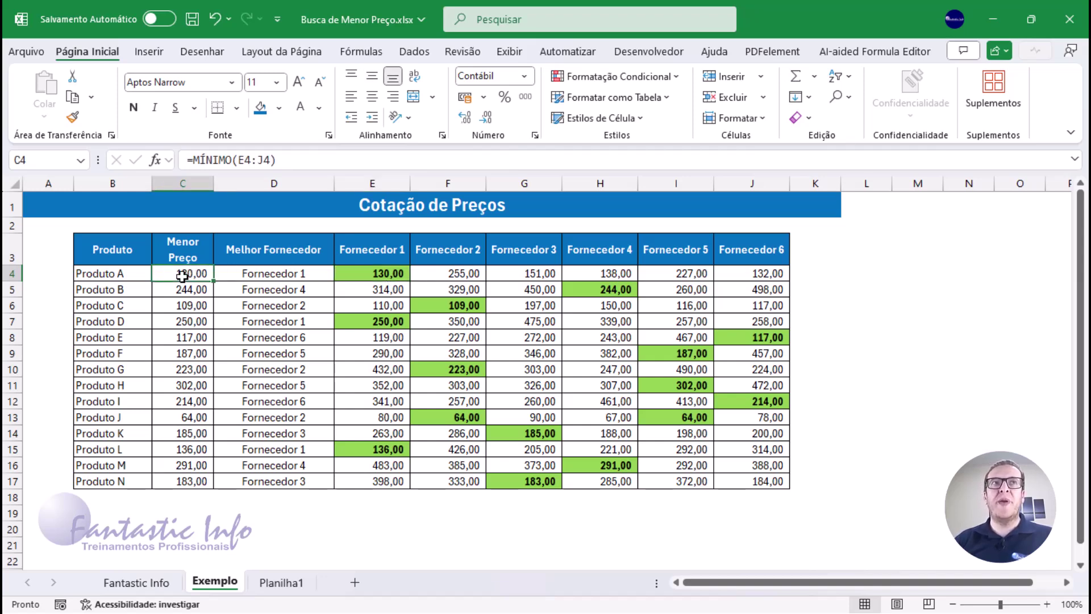
{"action": "left_click", "coordinate": [259, 279]}
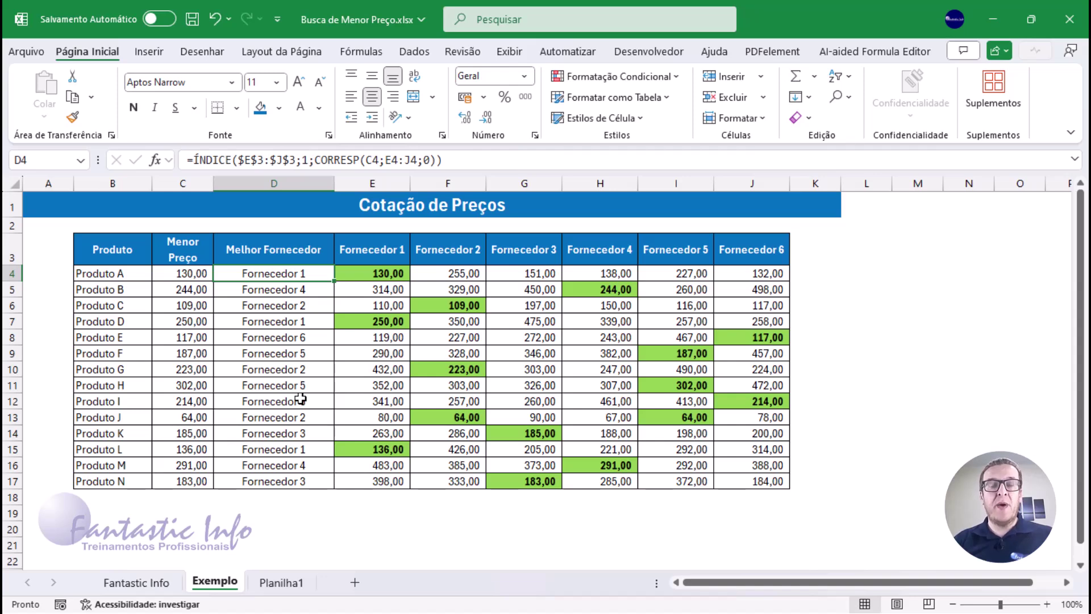
- On Planilha1, enter =MÍNIMO(E4:J4) in C4 for Produto A's lowest price
{"action": "left_click", "coordinate": [282, 585]}
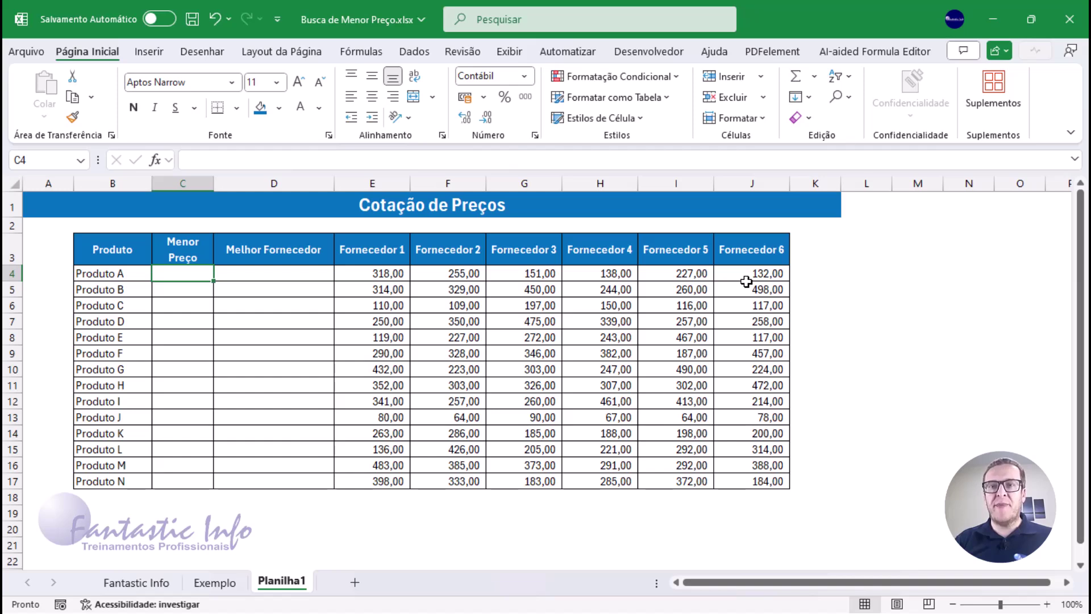
{"action": "type", "text": "="}
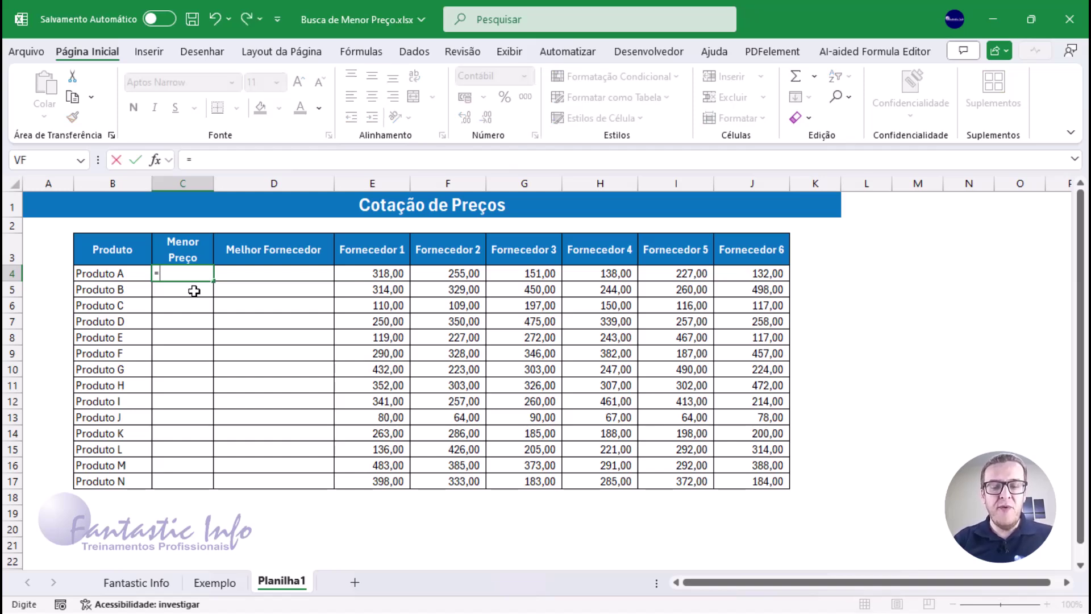
{"action": "type", "text": "MÍNIM"}
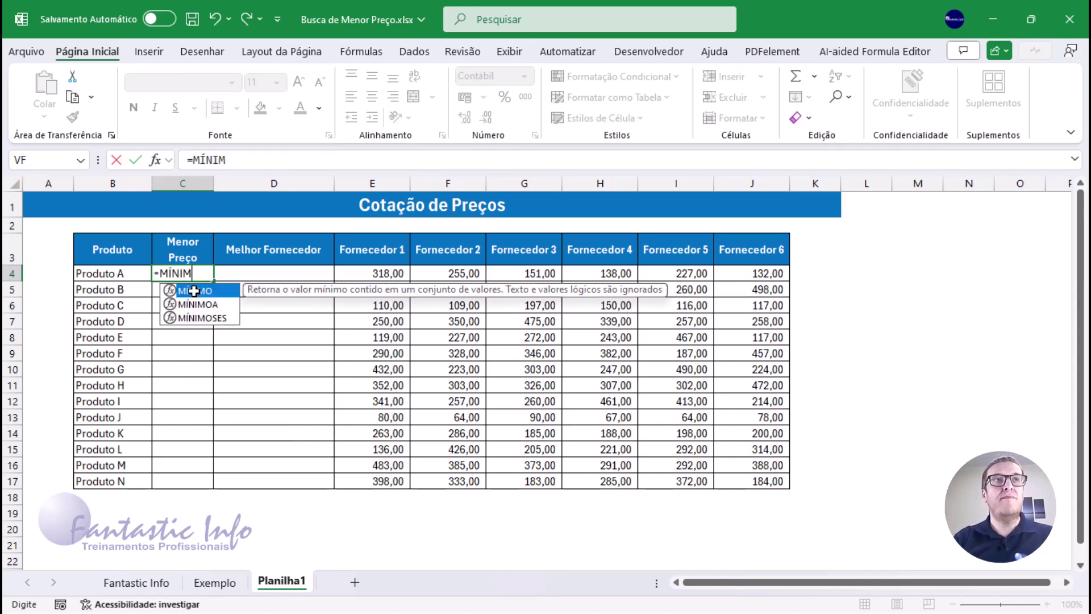
{"action": "double_click", "coordinate": [194, 290]}
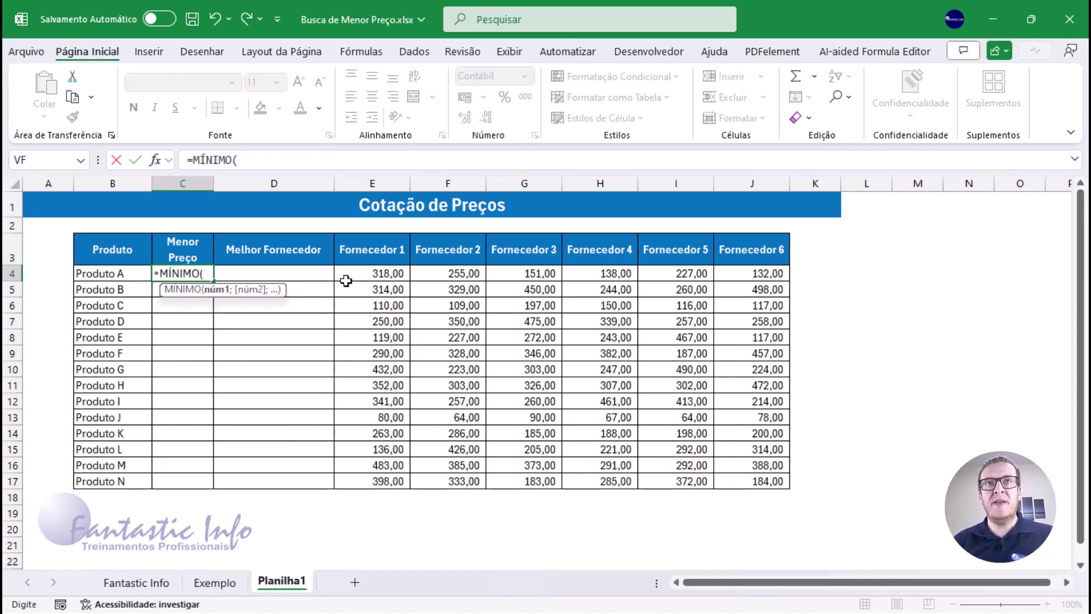
{"action": "left_click", "coordinate": [379, 275]}
{"action": "left_click_drag", "start_coordinate": [379, 275], "coordinate": [733, 275]}
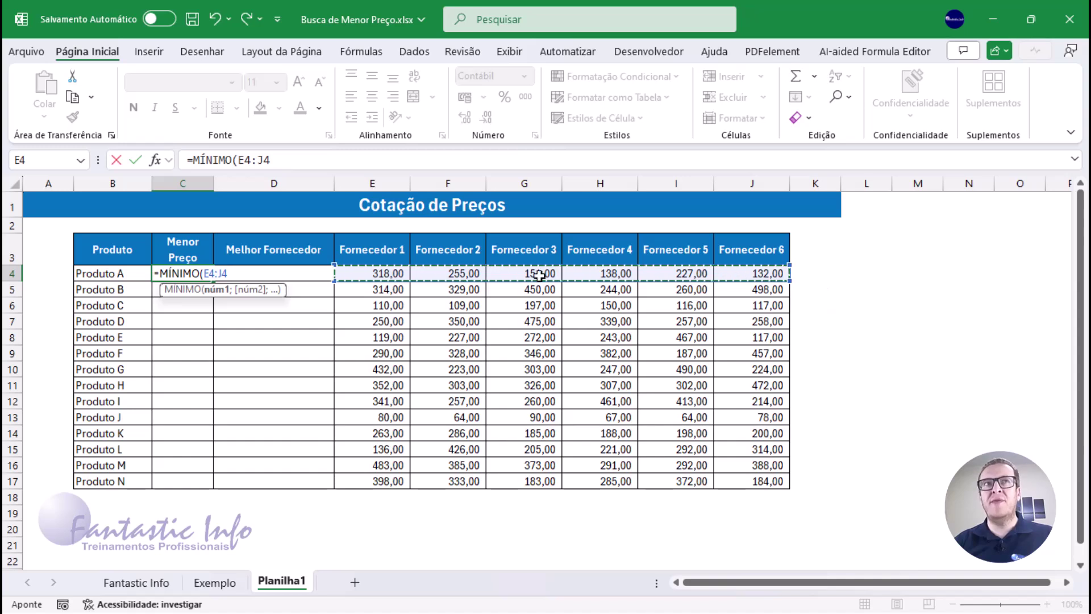
{"action": "type", "text": ")"}
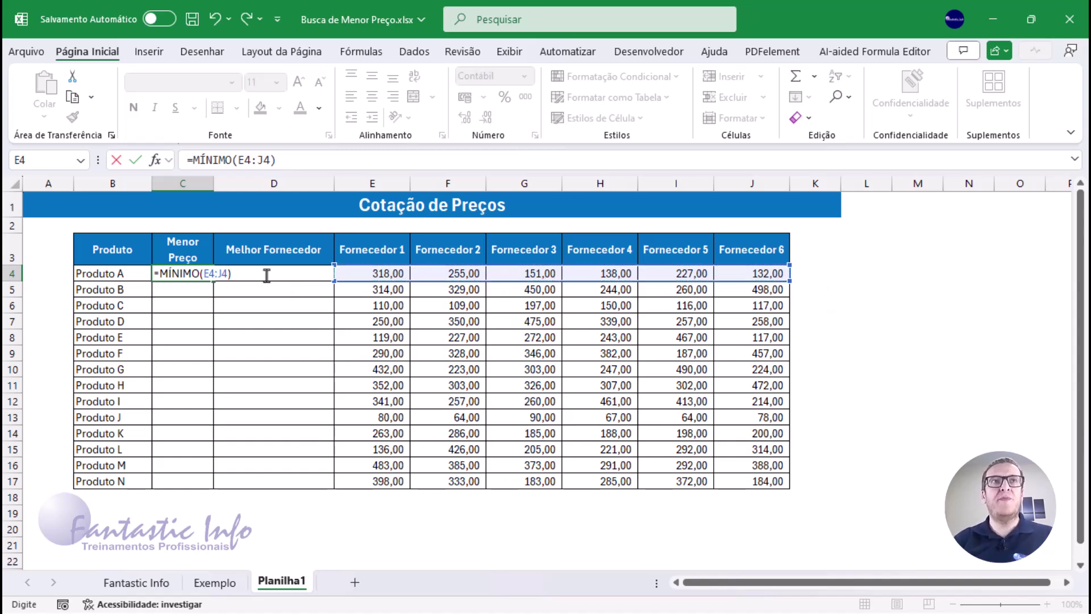
{"action": "key", "text": "Return"}
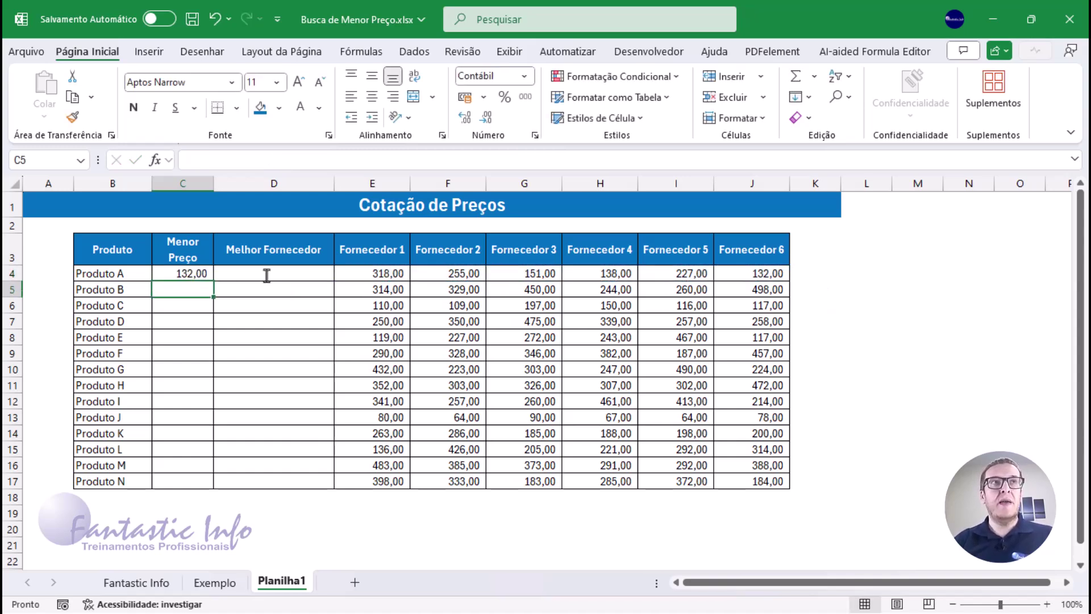
- Fill the C4 minimum formula down to C17 for Produto N
{"action": "left_click", "coordinate": [187, 274]}
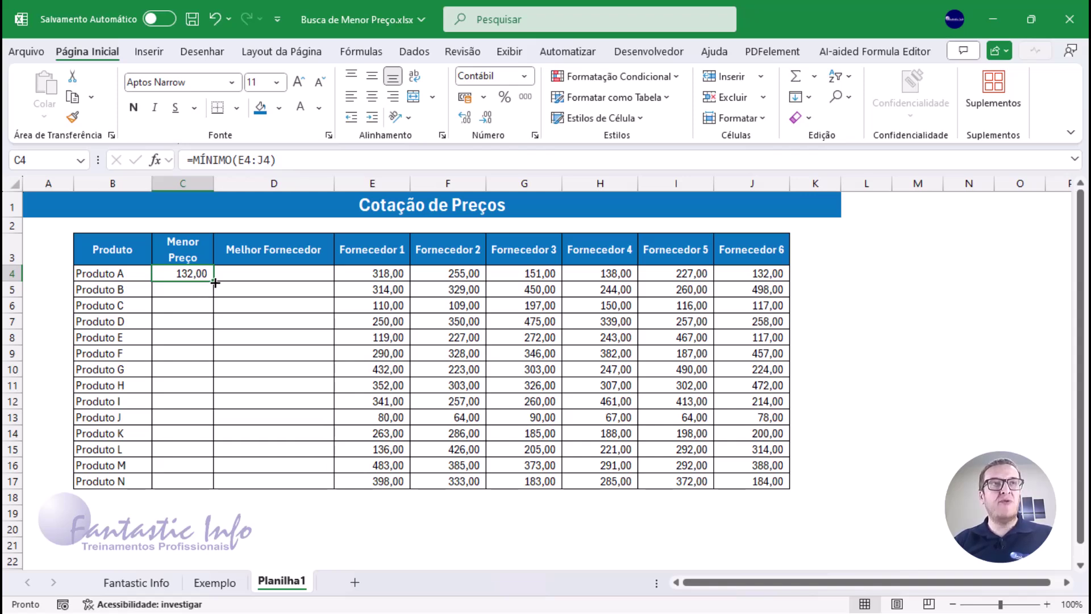
{"action": "left_click_drag", "start_coordinate": [215, 283], "coordinate": [207, 489]}
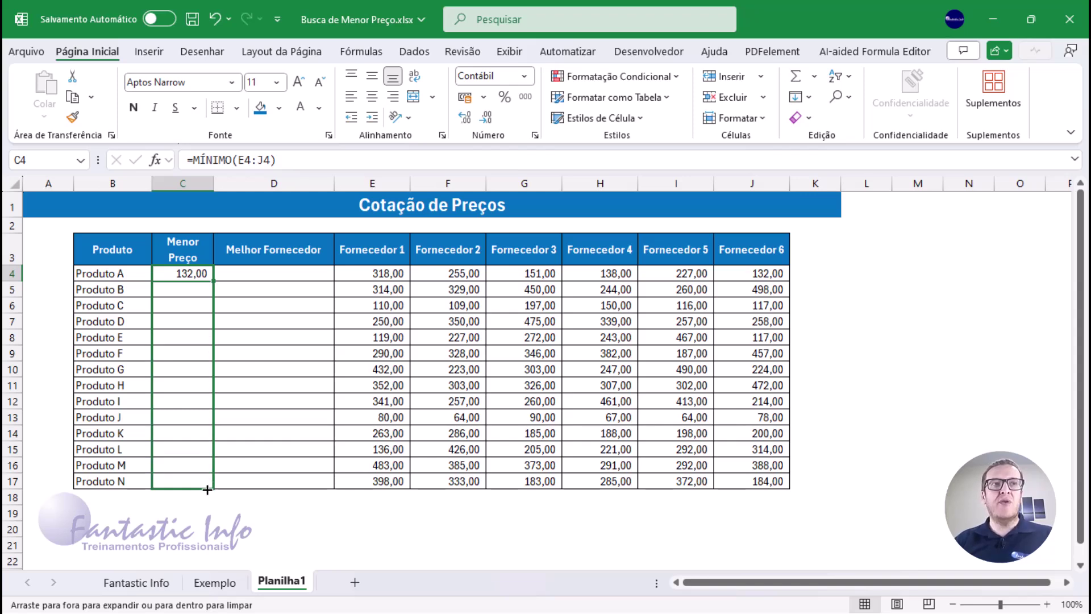
{"action": "left_click_drag", "start_coordinate": [206, 489], "coordinate": [206, 490]}
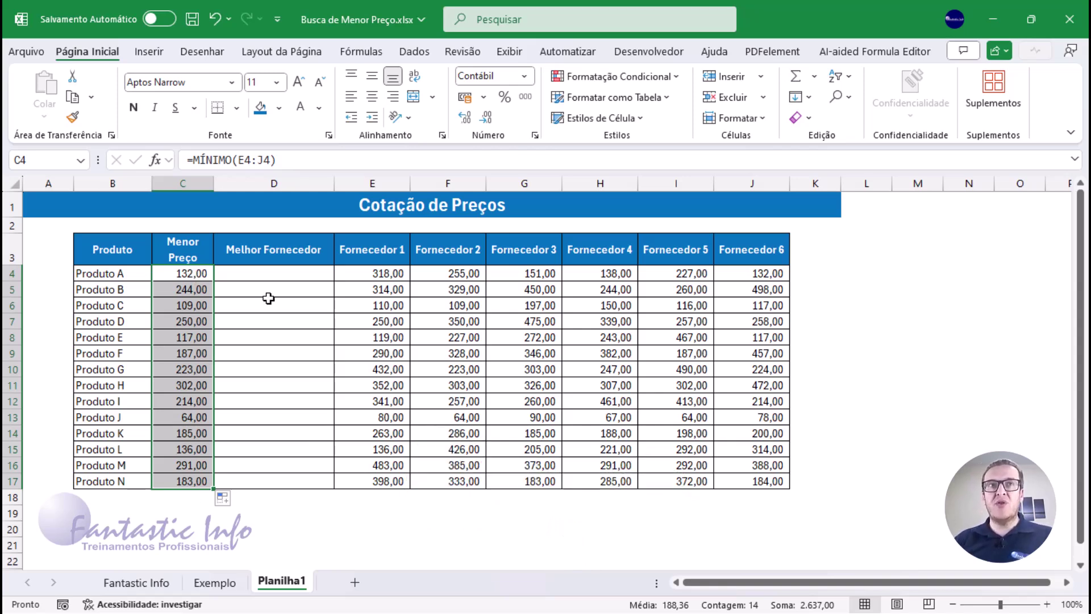
- In D4, begin =ÍNDICE( with the supplier header range E3:J3 as its array
{"action": "left_click", "coordinate": [269, 276]}
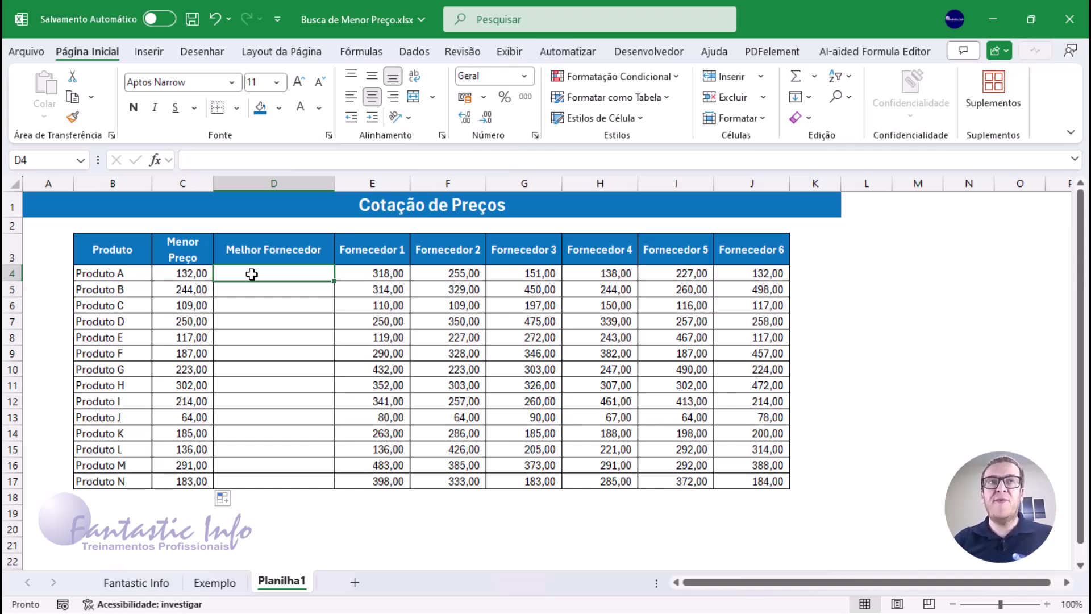
{"action": "type", "text": "="}
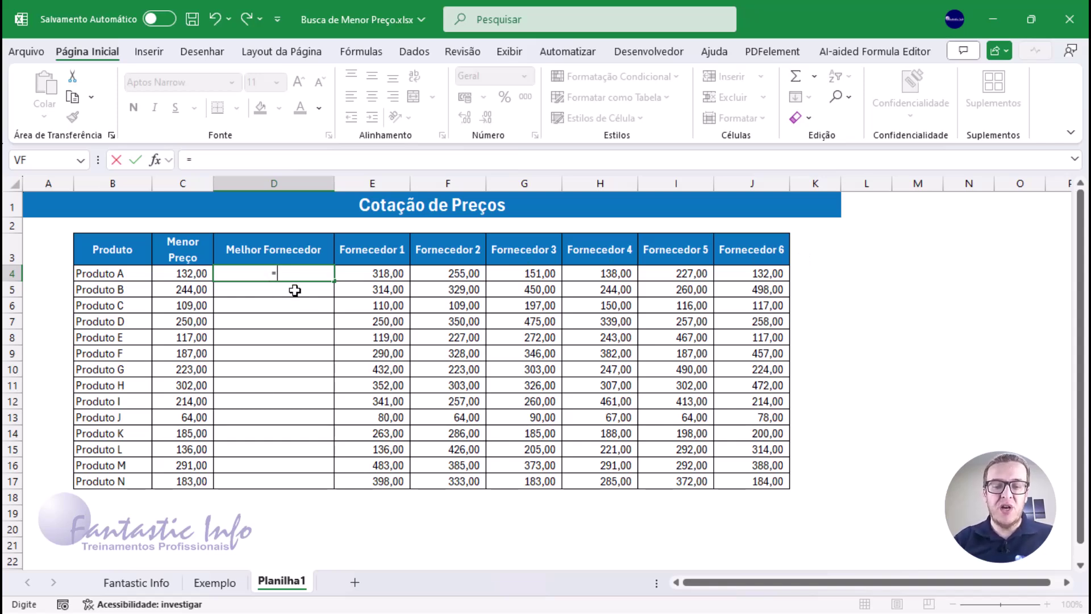
{"action": "type", "text": "ÍNDIC"}
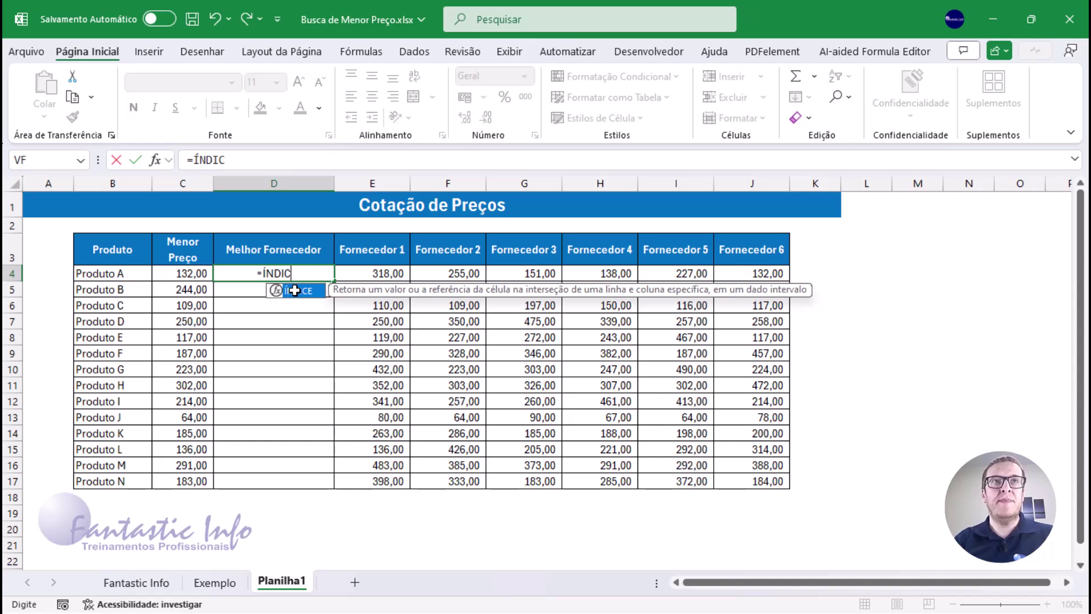
{"action": "type", "text": "E("}
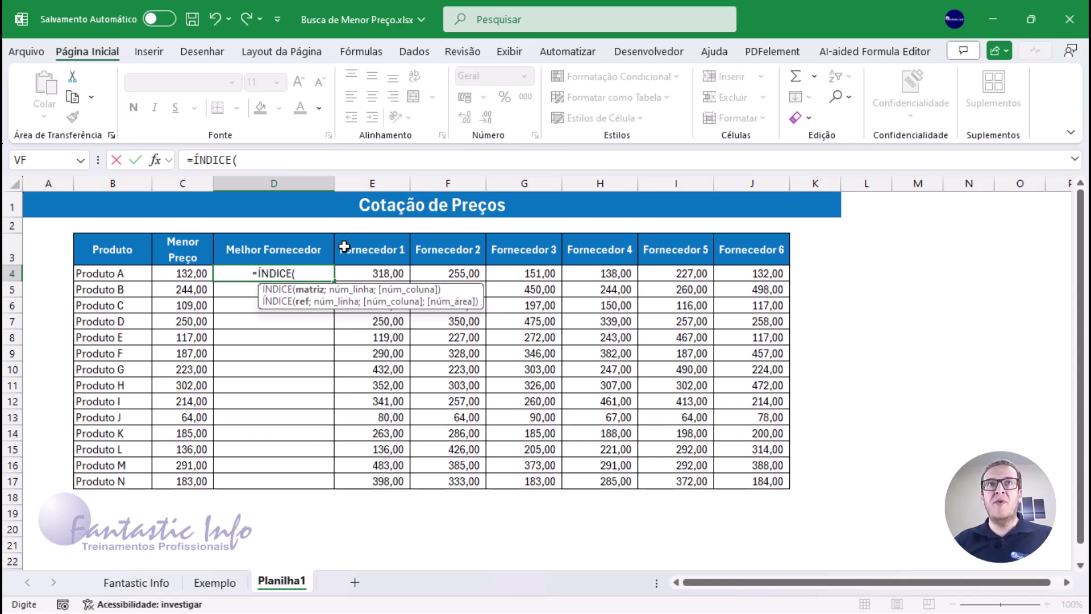
{"action": "left_click_drag", "start_coordinate": [341, 249], "coordinate": [733, 248]}
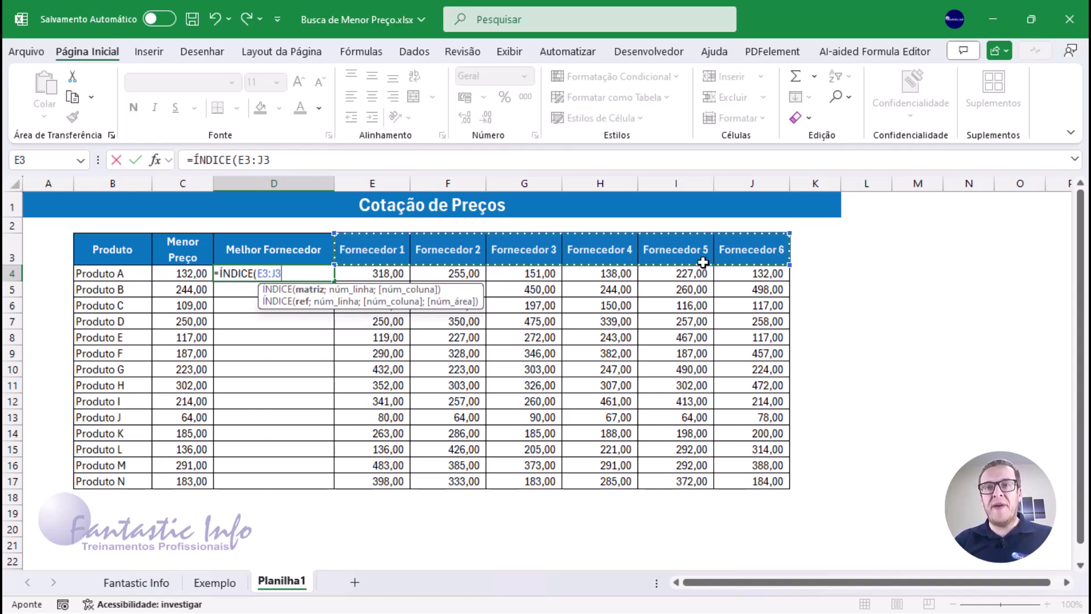
- Lock the header range as $E$3:$J$3 and add row argument 1: =ÍNDICE($E$3:$J$3;1;
{"action": "key", "text": "F4"}
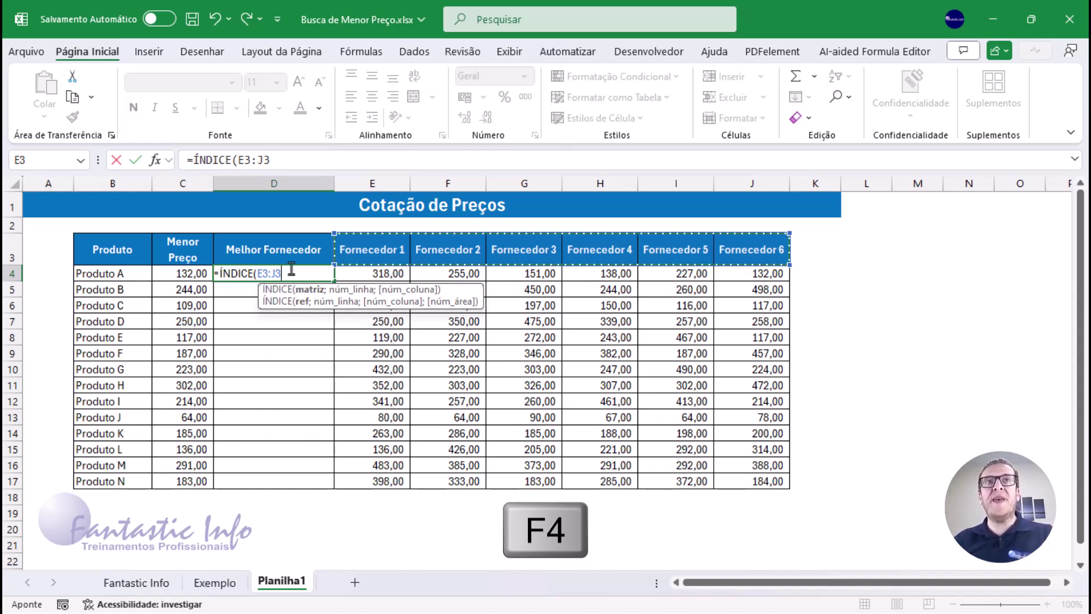
{"action": "key", "text": "F4"}
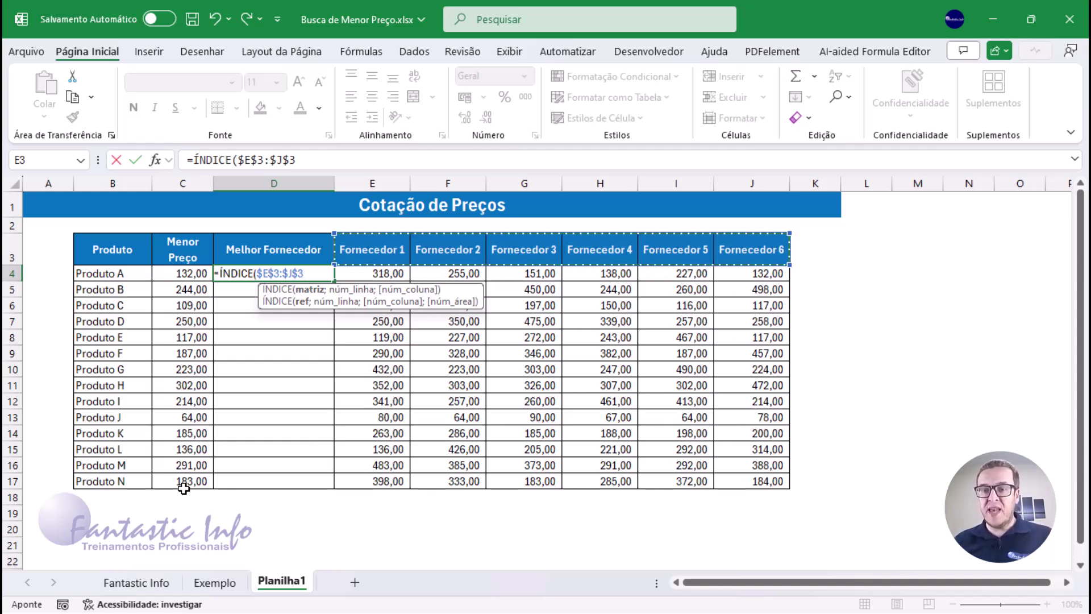
{"action": "type", "text": ";1"}
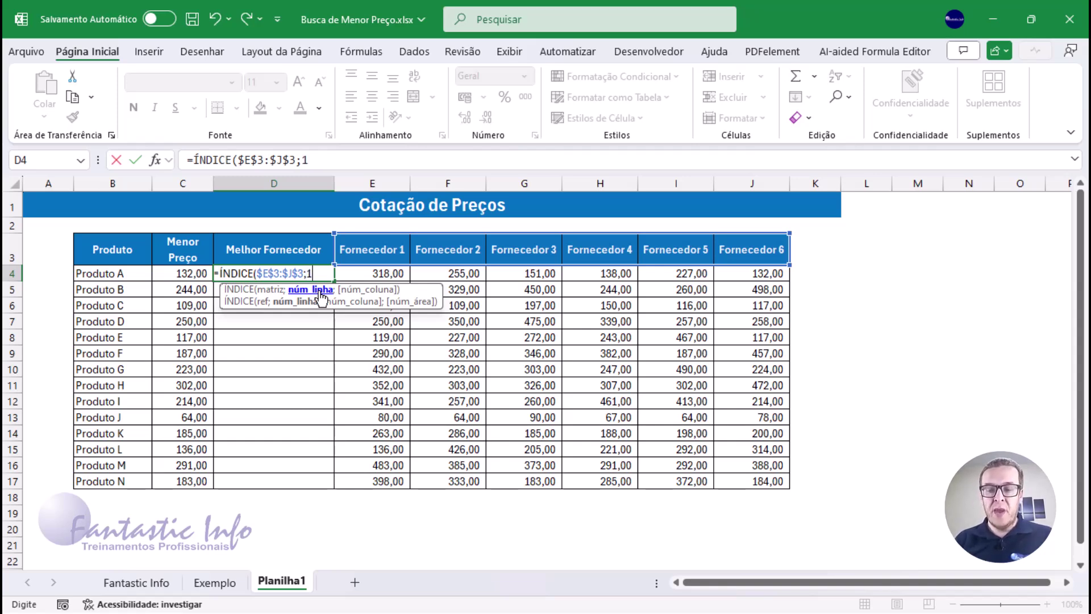
{"action": "type", "text": ";"}
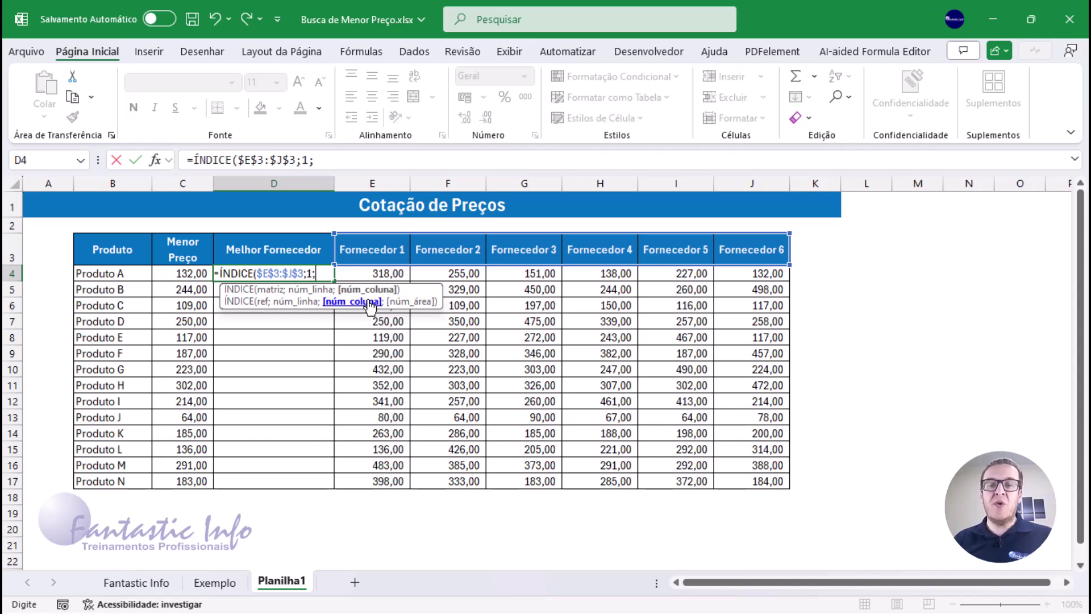
- Complete D4 as =ÍNDICE($E$3:$J$3;1;CORRESP(C4;E4:J4;0)), returning Fornecedor 6
{"action": "type", "text": "CORRE"}
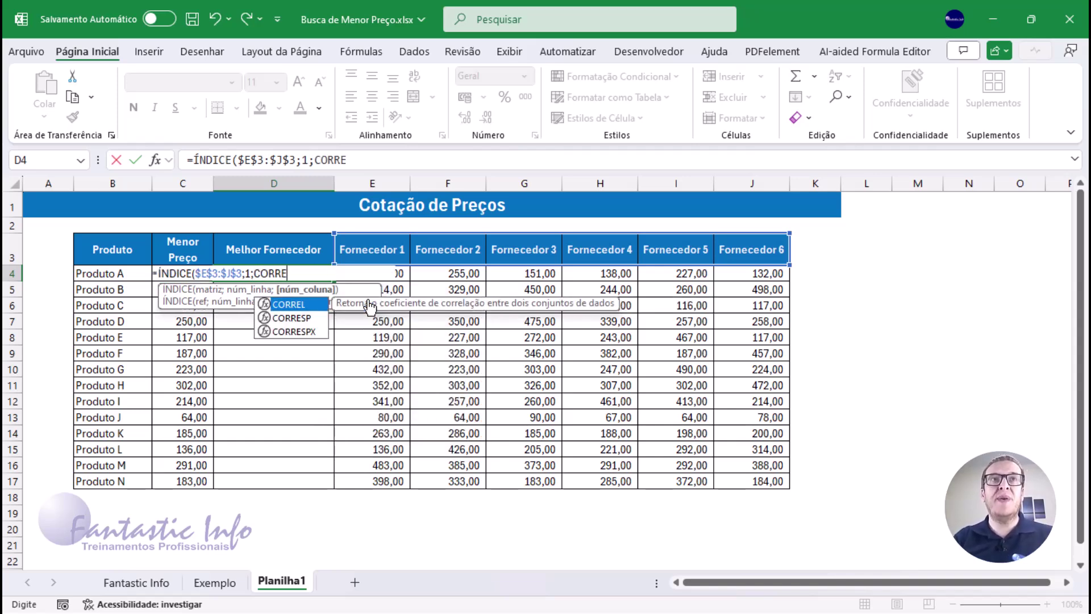
{"action": "type", "text": "SP"}
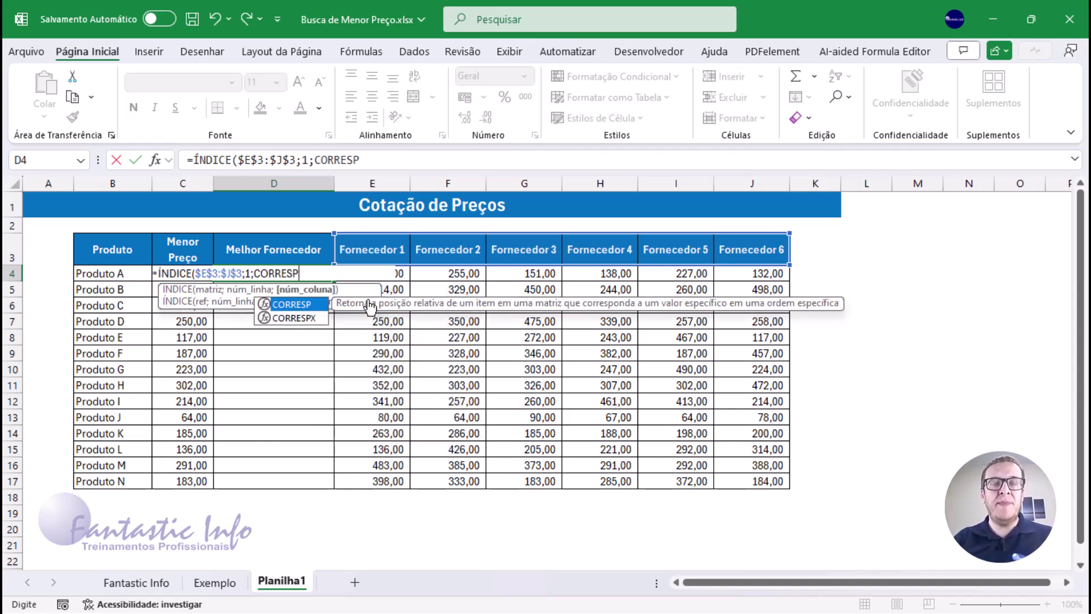
{"action": "type", "text": "("}
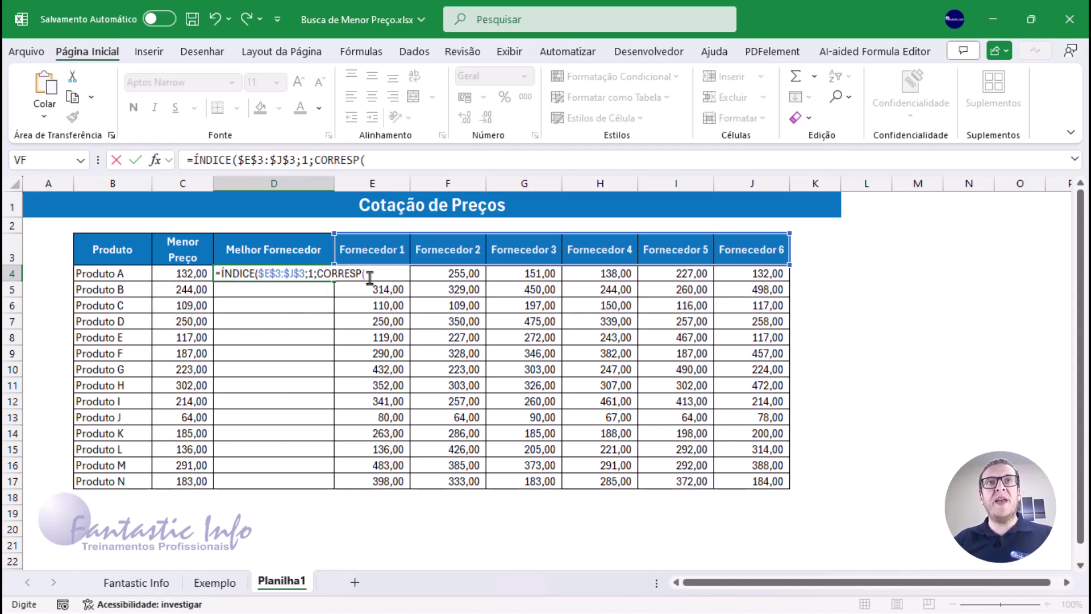
{"action": "left_click", "coordinate": [369, 276]}
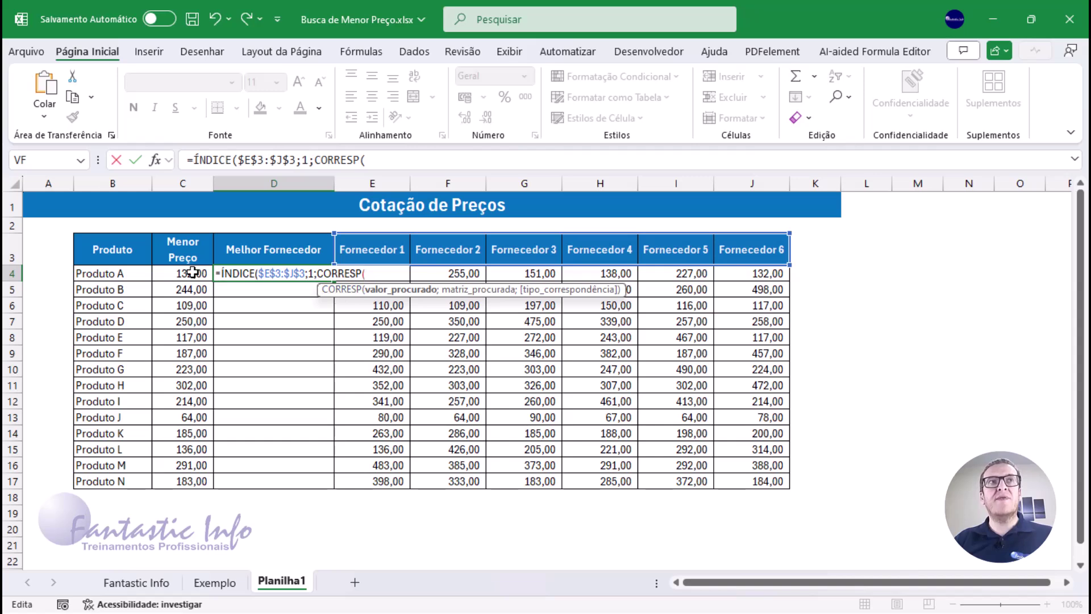
{"action": "left_click", "coordinate": [192, 273]}
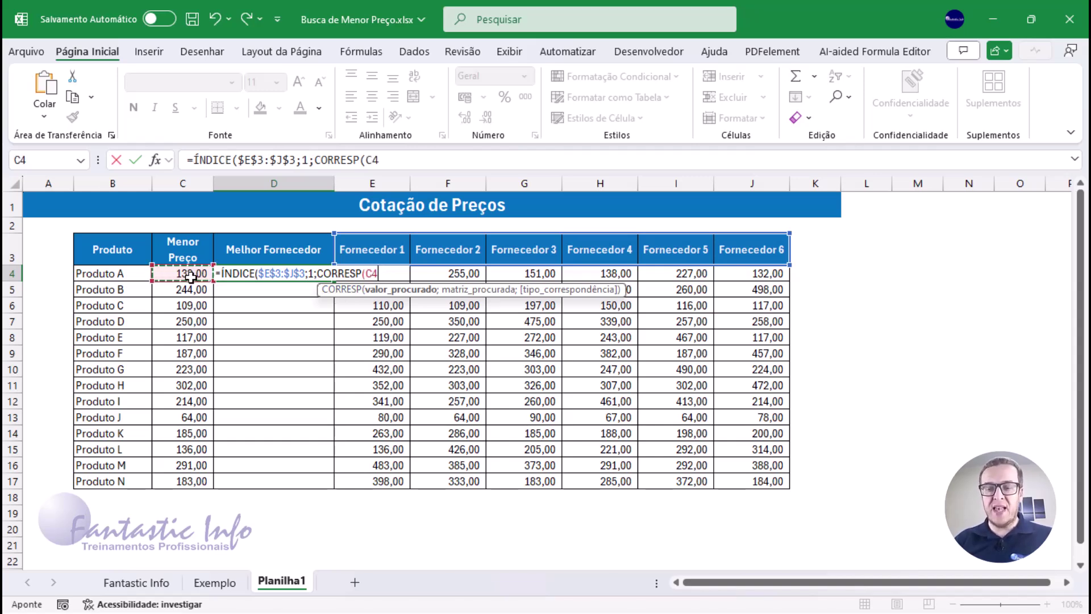
{"action": "type", "text": ";"}
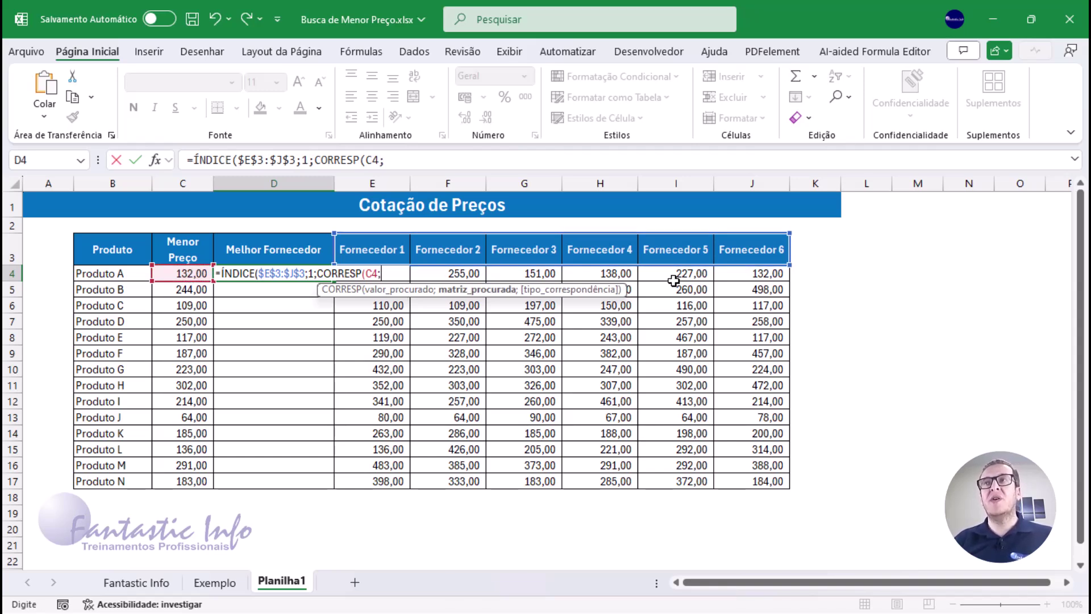
{"action": "left_click_drag", "start_coordinate": [753, 275], "coordinate": [373, 275]}
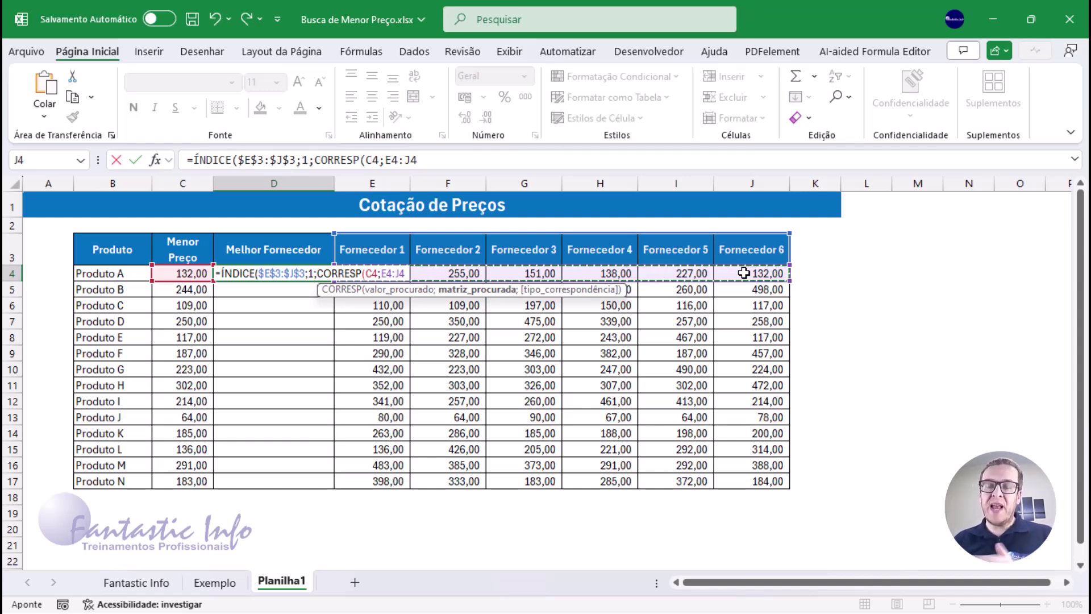
{"action": "type", "text": ";"}
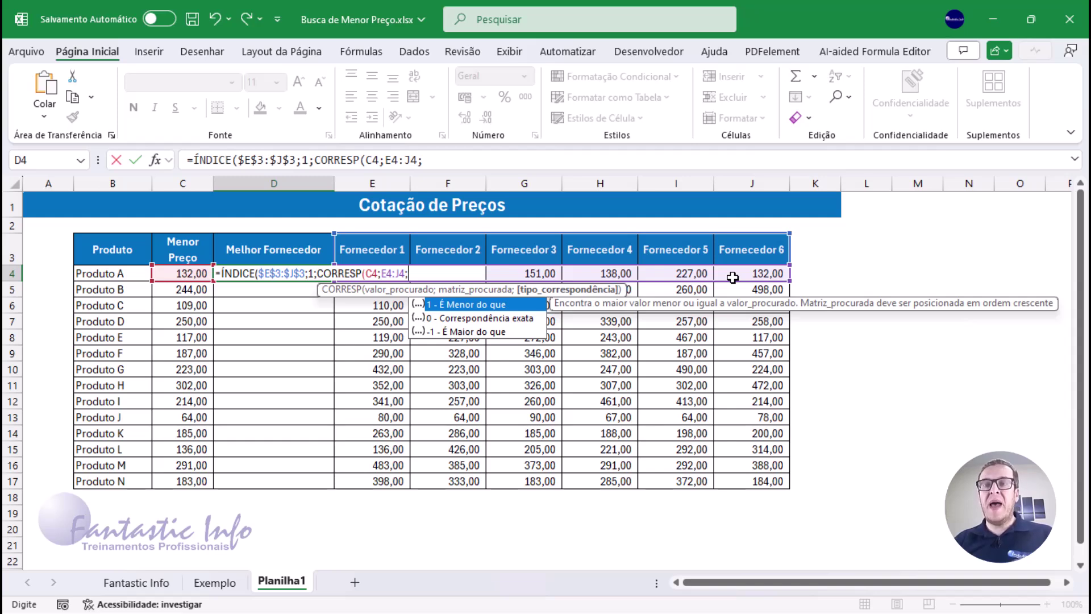
{"action": "left_click", "coordinate": [483, 322]}
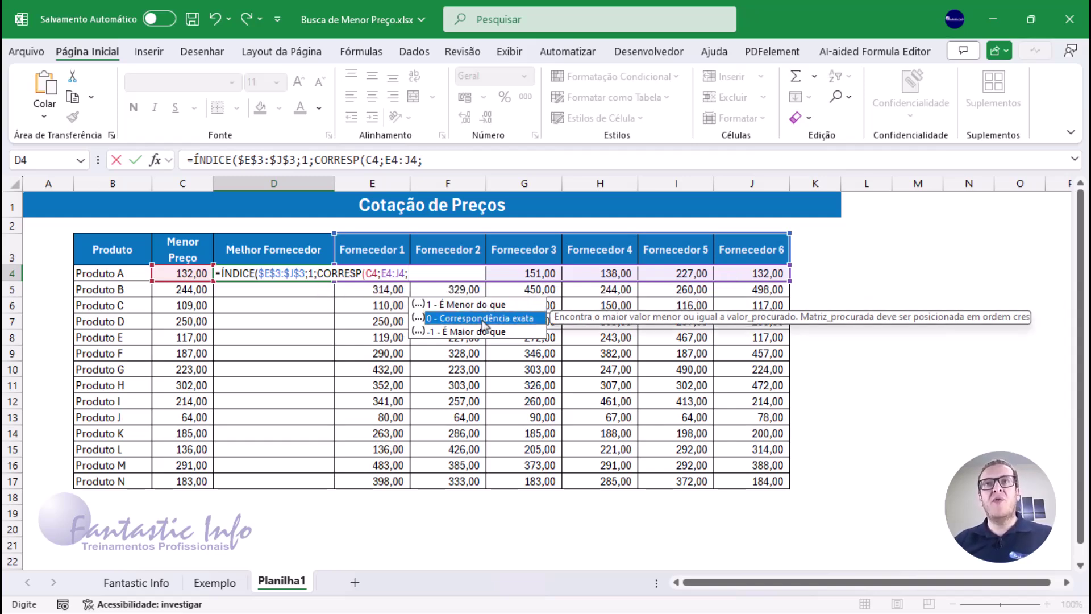
{"action": "double_click", "coordinate": [484, 319]}
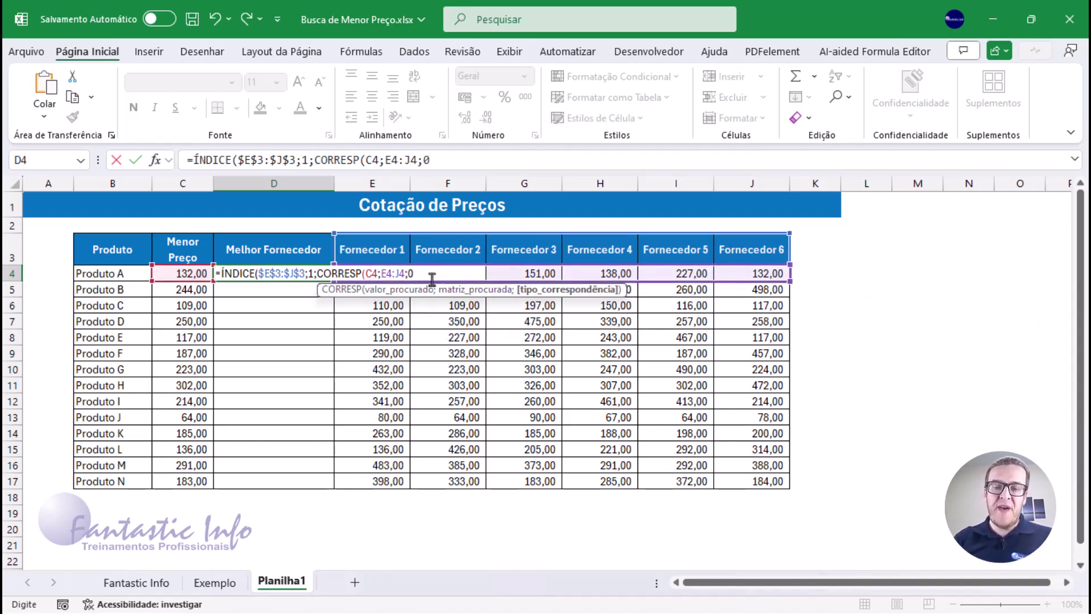
{"action": "type", "text": ")"}
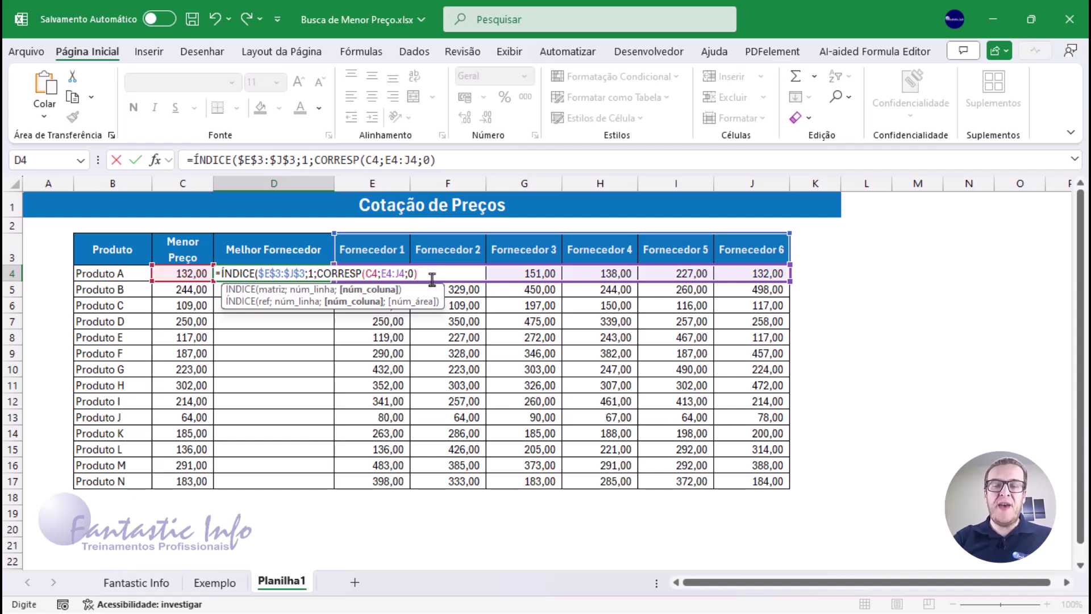
{"action": "type", "text": ")"}
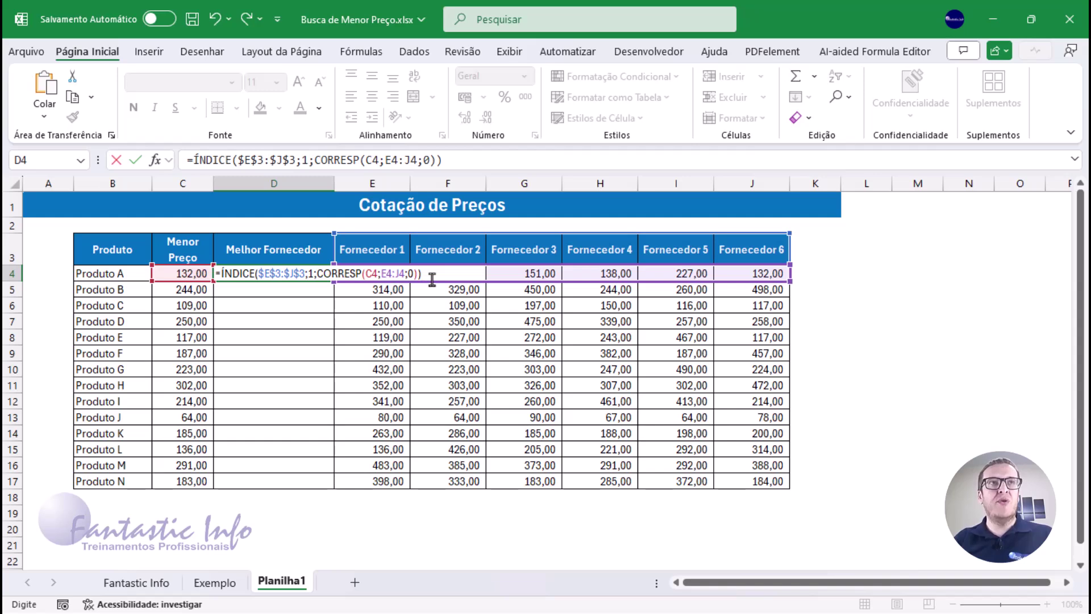
{"action": "key", "text": "ctrl+Return"}
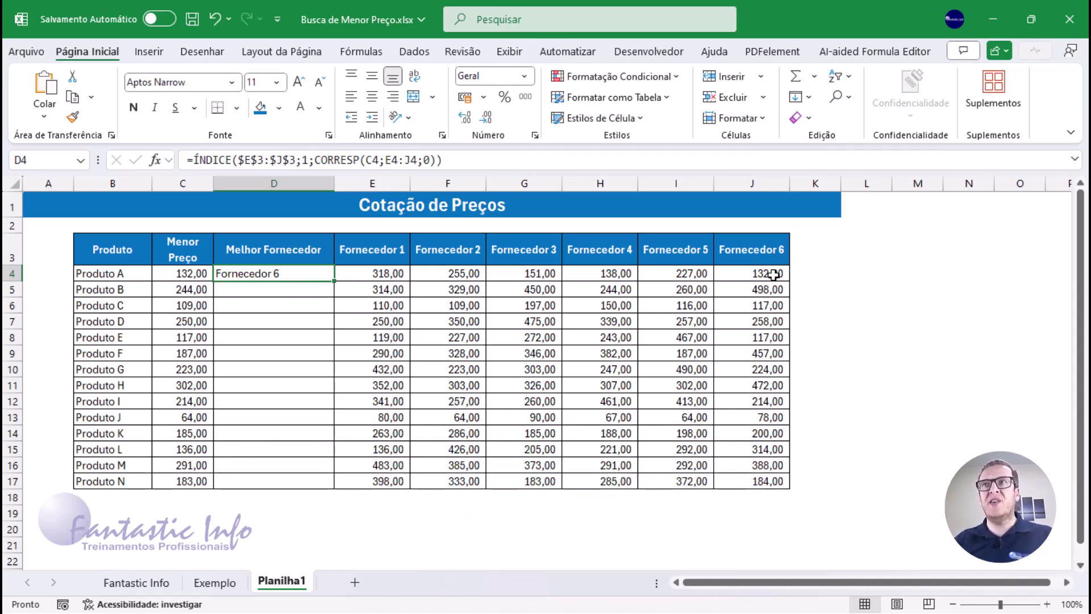
- Set Produto A's Fornecedor 1 price to 130 and confirm D4 now shows Fornecedor 1
{"action": "left_click", "coordinate": [774, 274]}
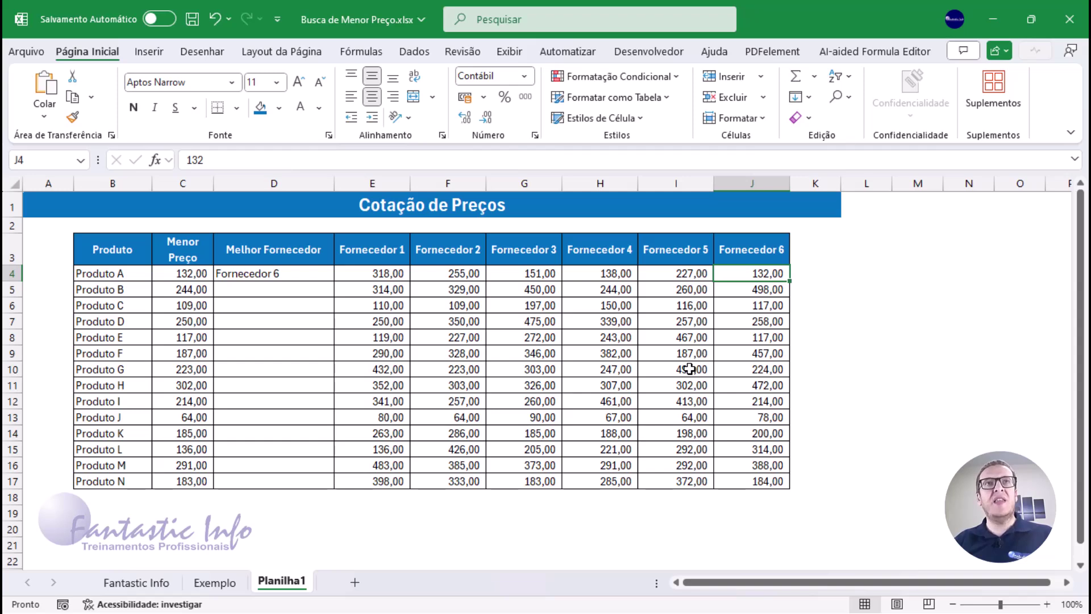
{"action": "left_click", "coordinate": [370, 273]}
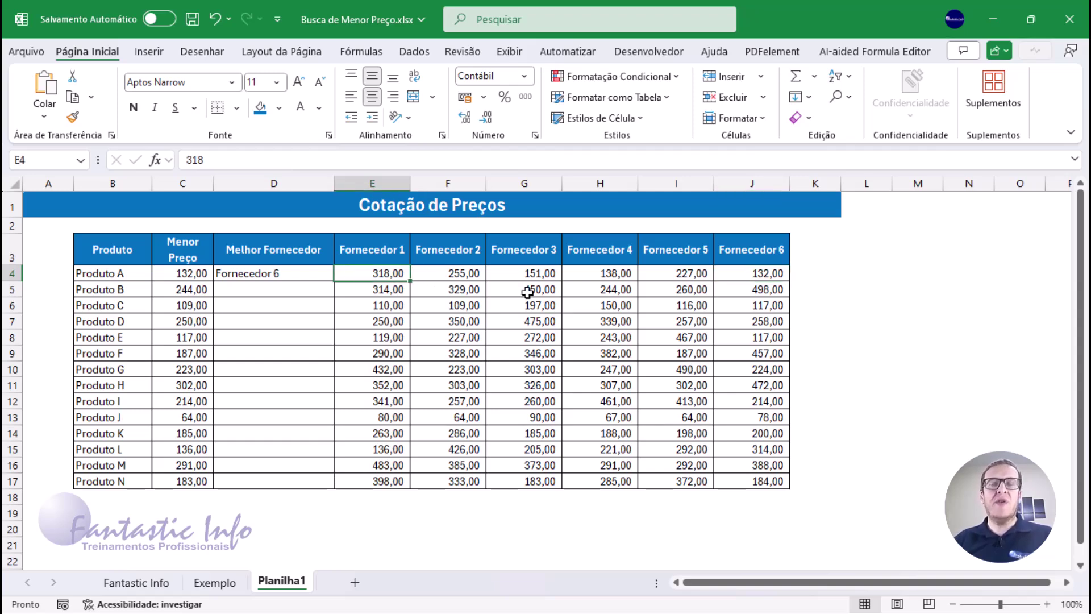
{"action": "type", "text": "130"}
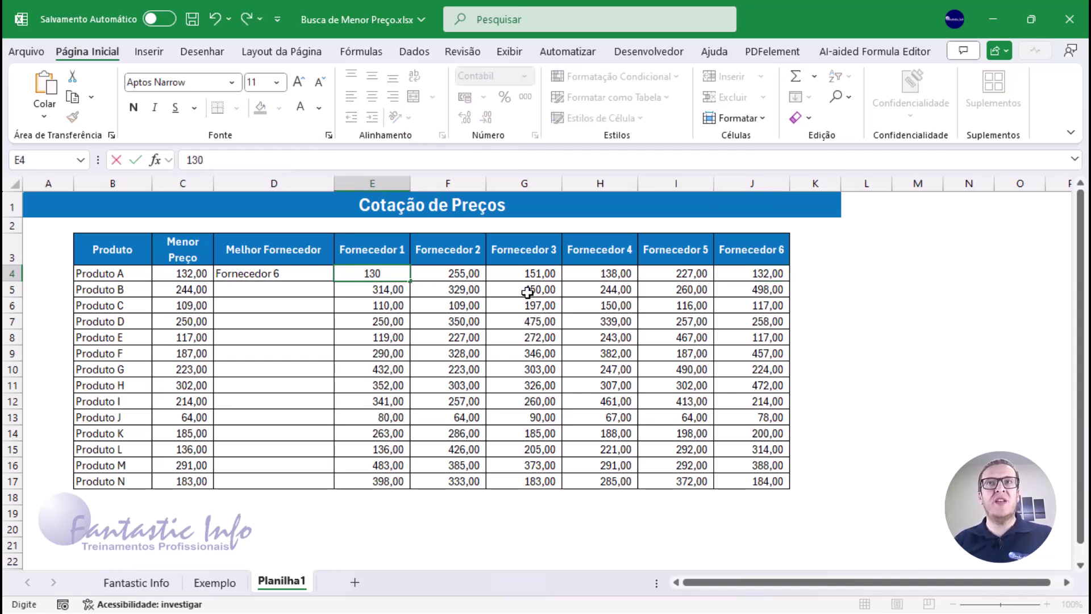
{"action": "key", "text": "Return"}
{"action": "left_click", "coordinate": [392, 271]}
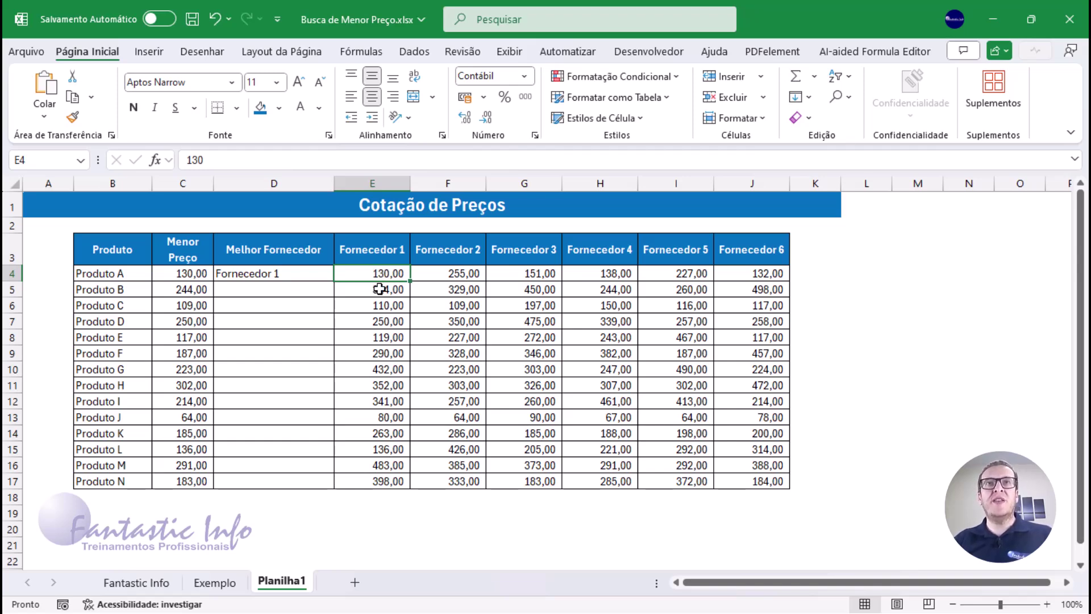
{"action": "left_click", "coordinate": [301, 274]}
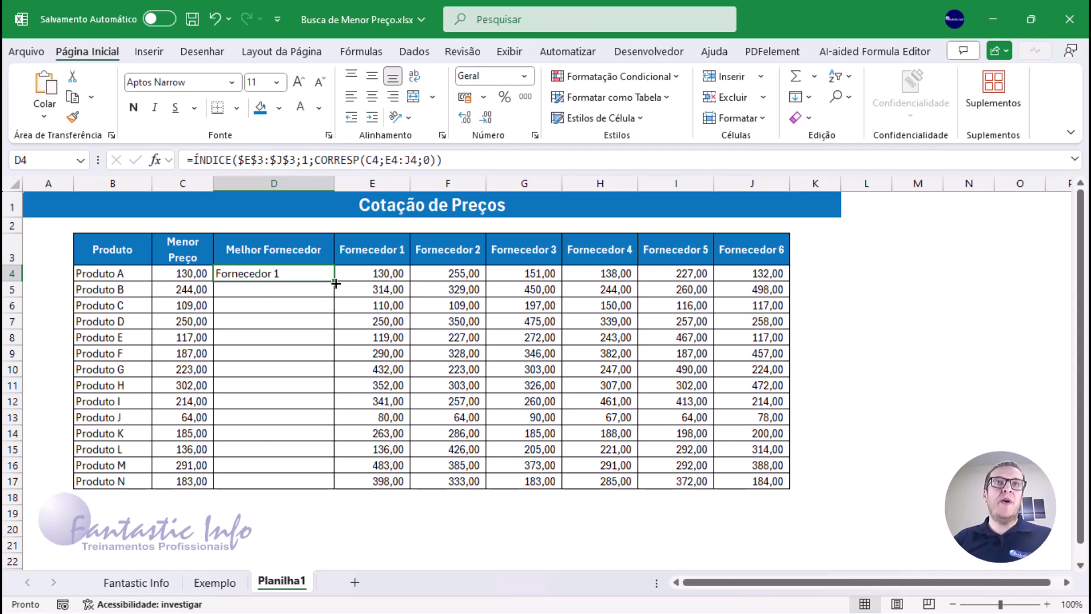
- Copy the D4 best-supplier formula down to D17, then select prices E4:J17
{"action": "left_click_drag", "start_coordinate": [336, 282], "coordinate": [333, 489]}
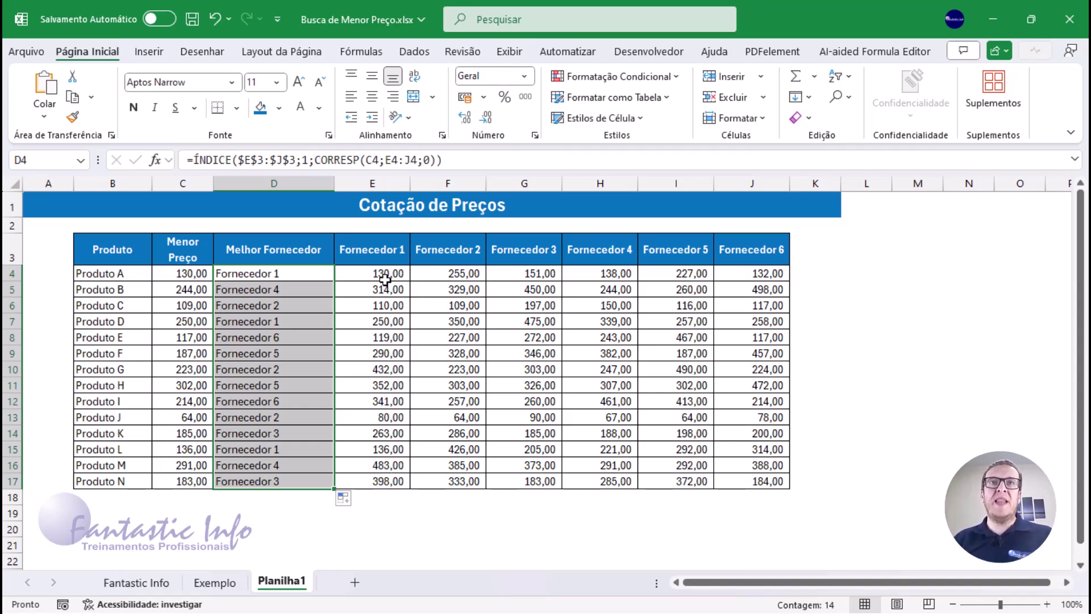
{"action": "left_click_drag", "start_coordinate": [383, 274], "coordinate": [743, 480]}
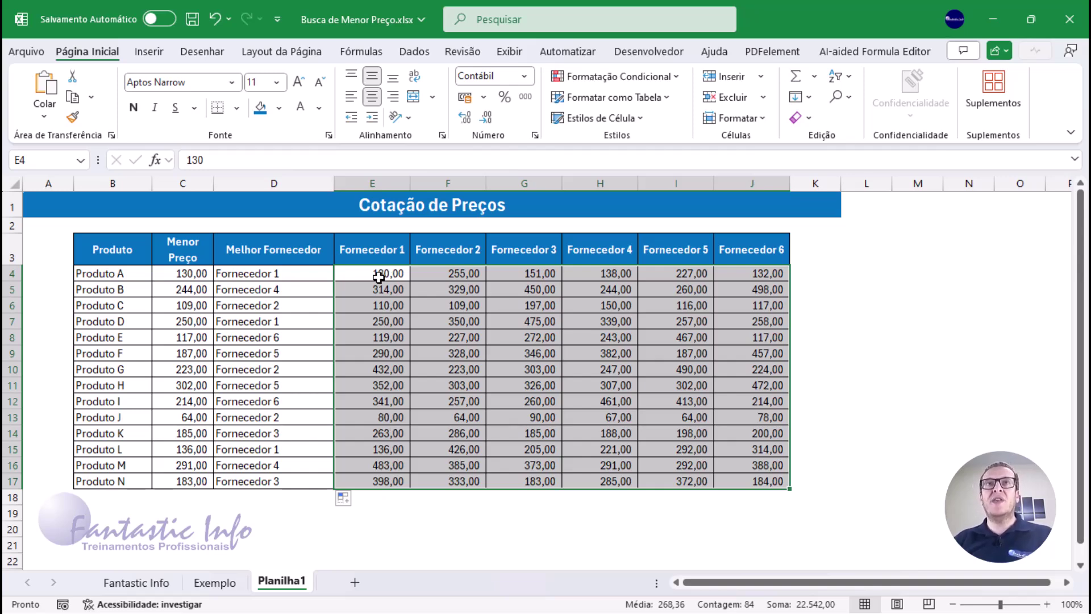
- With E4:J17 selected, open Formatação Condicional > Nova Regra and move the dialog aside
{"action": "mouse_move", "coordinate": [378, 275]}
{"action": "left_mouse_down"}
{"action": "mouse_move", "coordinate": [734, 495]}
{"action": "mouse_move", "coordinate": [736, 482]}
{"action": "left_mouse_up"}
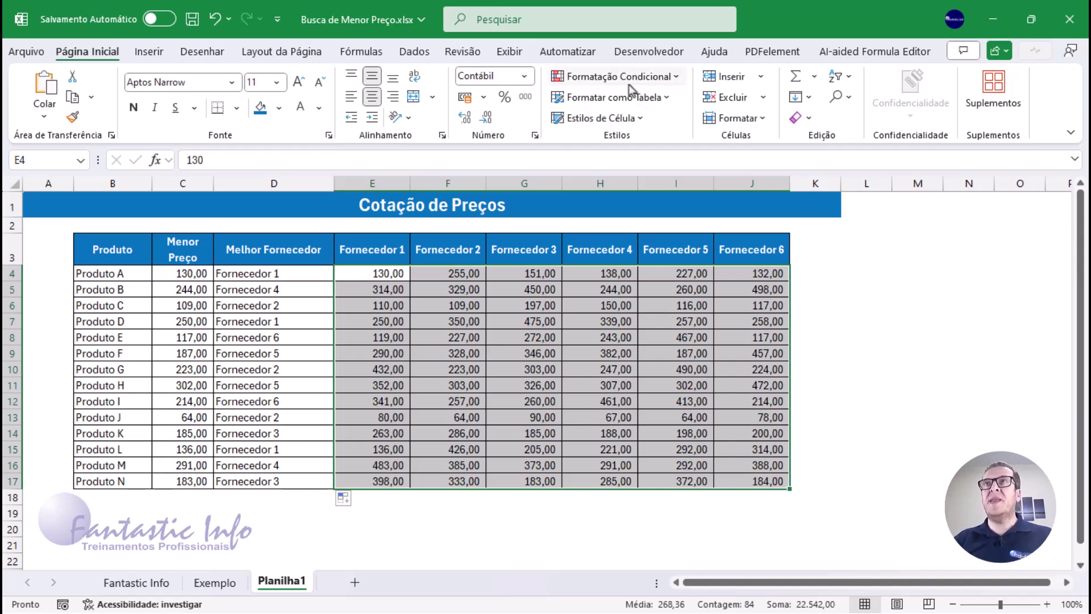
{"action": "left_click", "coordinate": [651, 80]}
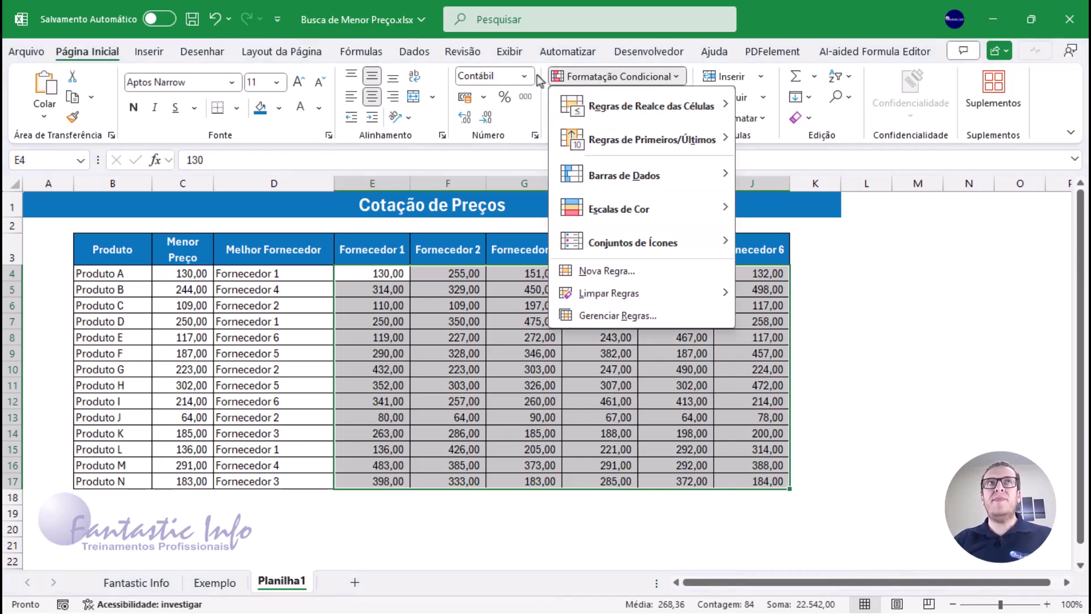
{"action": "left_click", "coordinate": [98, 63]}
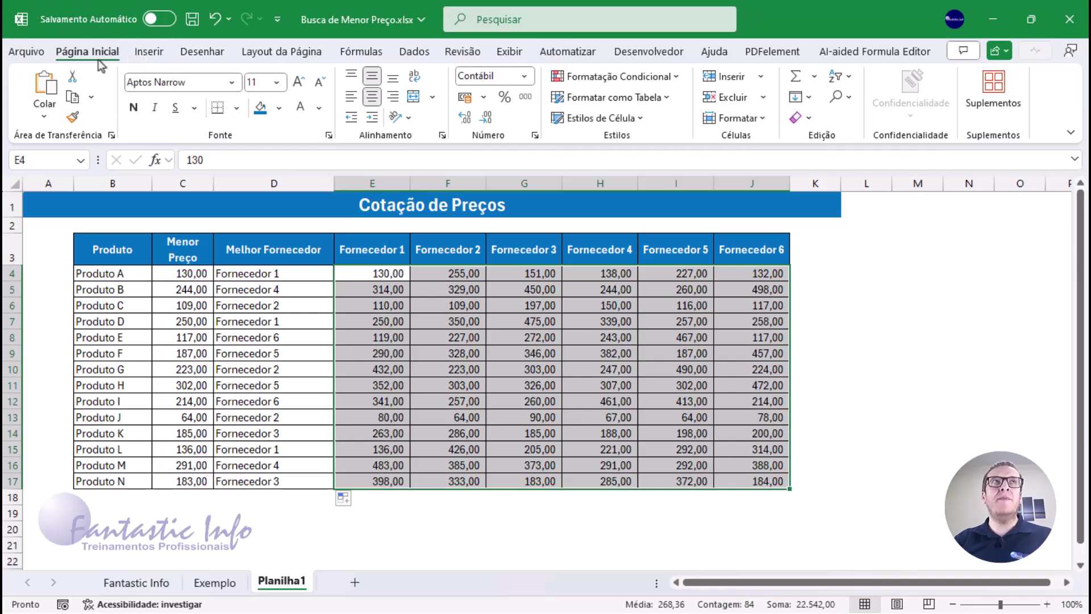
{"action": "left_click", "coordinate": [637, 80]}
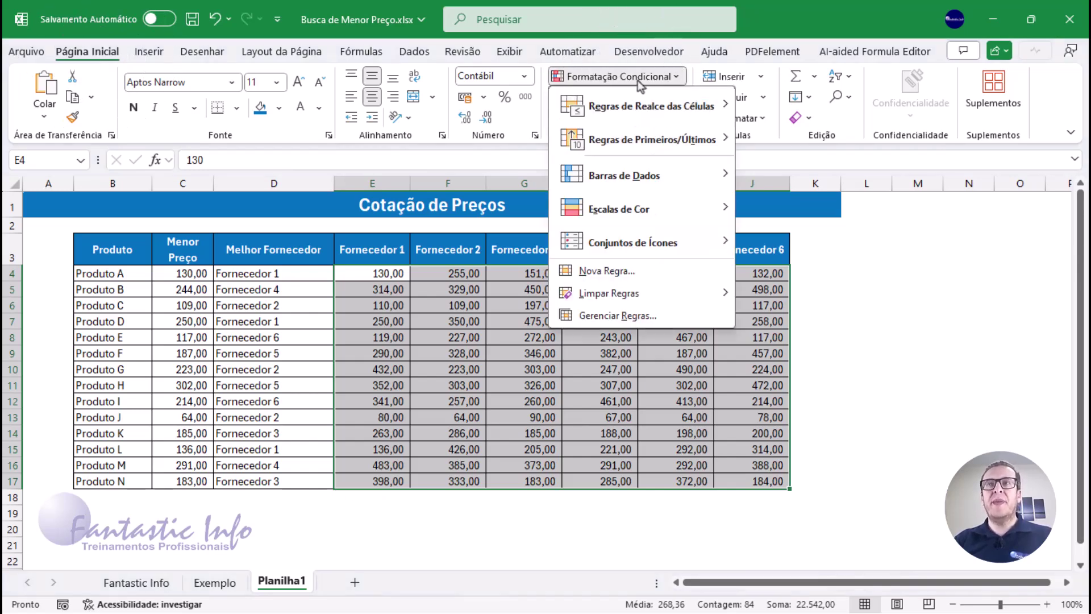
{"action": "left_click", "coordinate": [599, 271]}
{"action": "left_click_drag", "start_coordinate": [328, 150], "coordinate": [479, 159]}
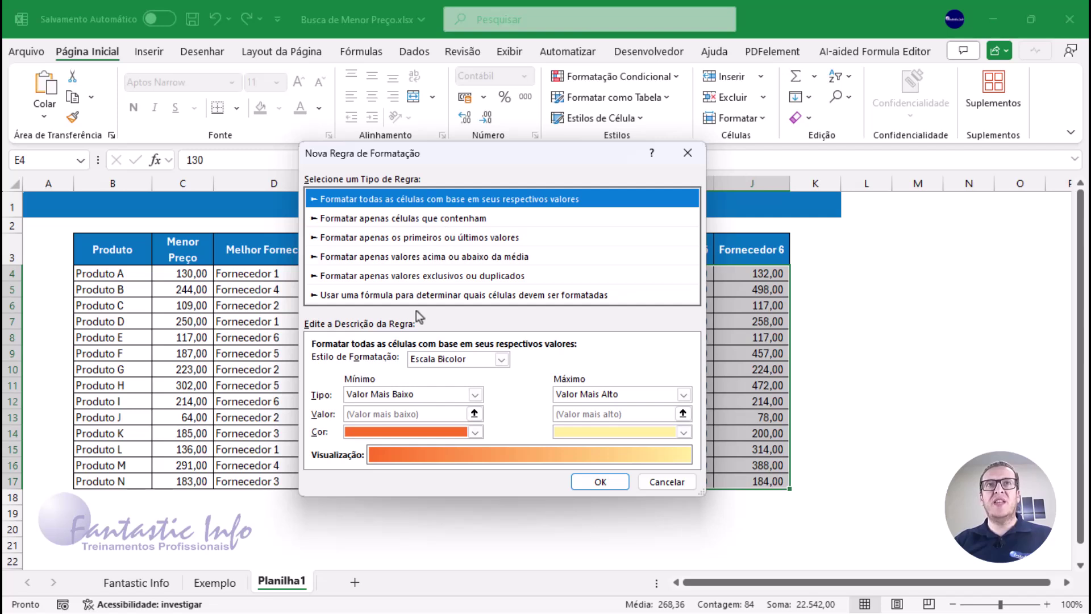
- Choose the 'Usar uma fórmula' rule type and enter the formula =E4=$C4
{"action": "left_click", "coordinate": [355, 296]}
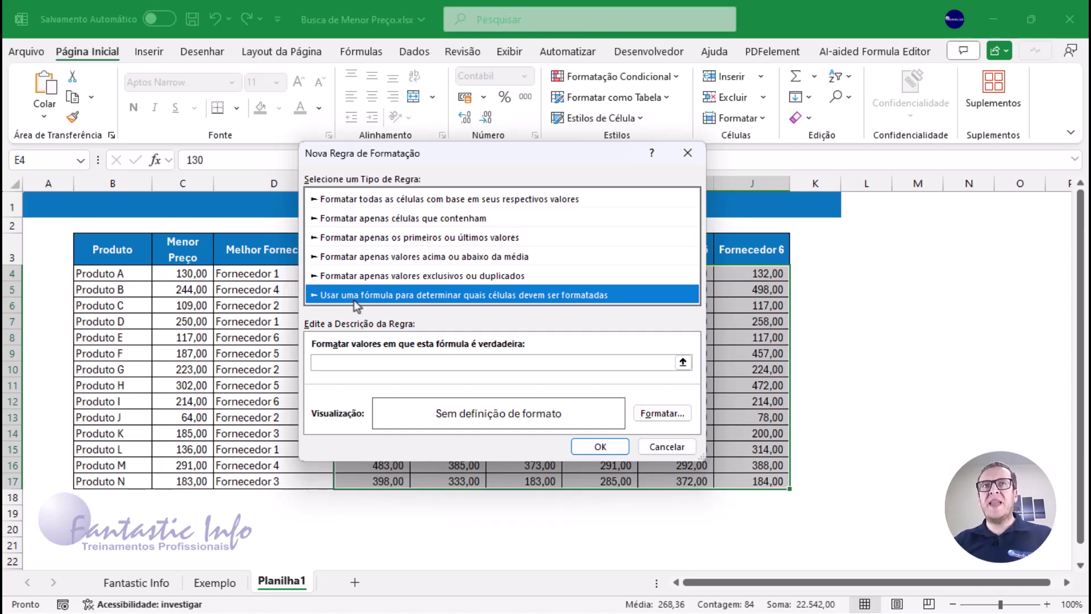
{"action": "left_click", "coordinate": [352, 362]}
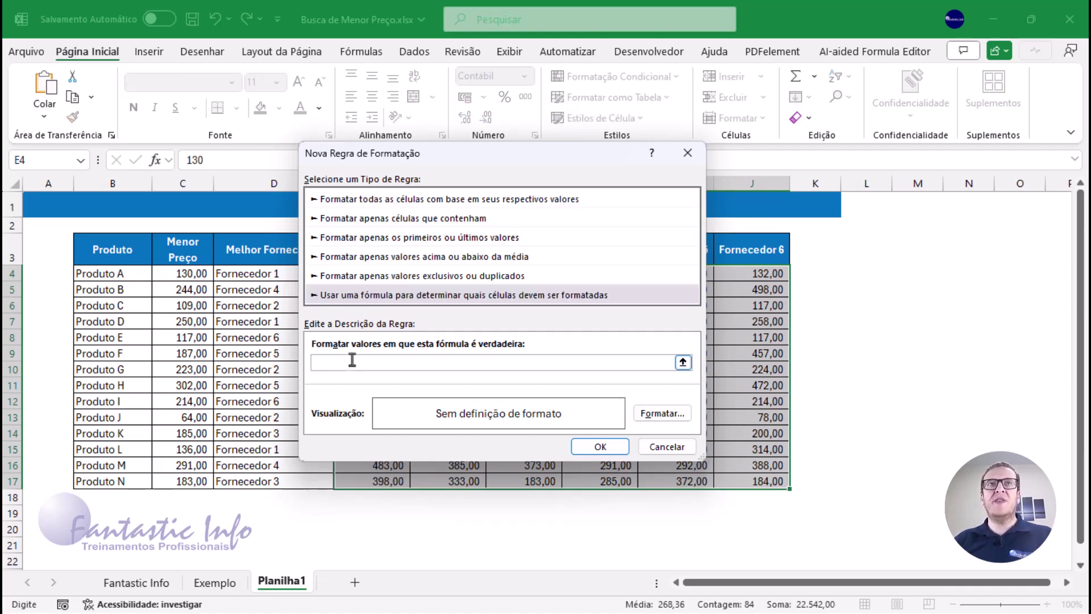
{"action": "left_click_drag", "start_coordinate": [401, 158], "coordinate": [526, 158]}
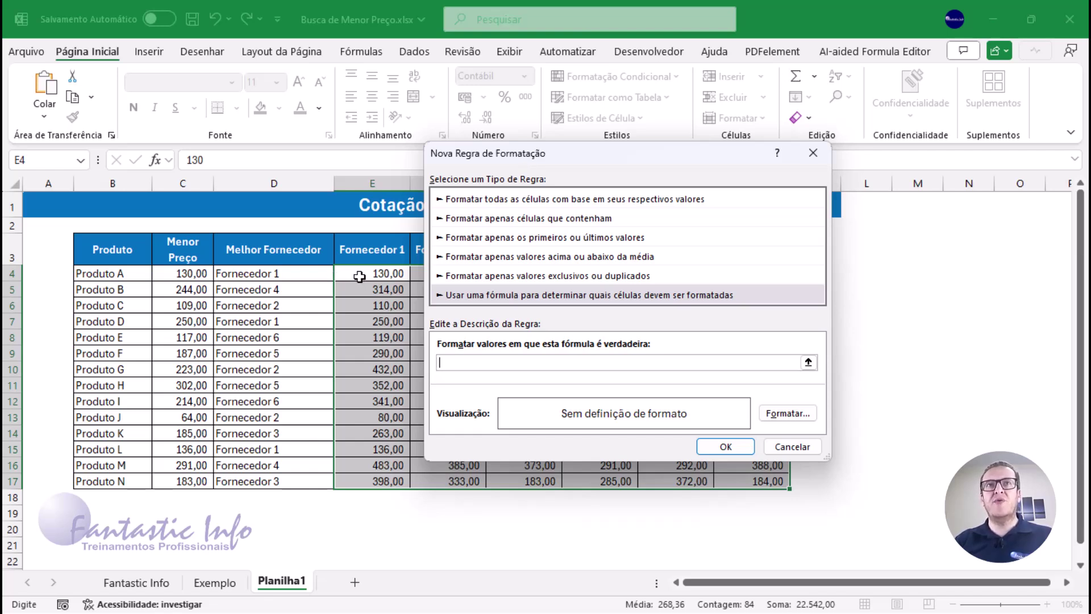
{"action": "left_click", "coordinate": [359, 277]}
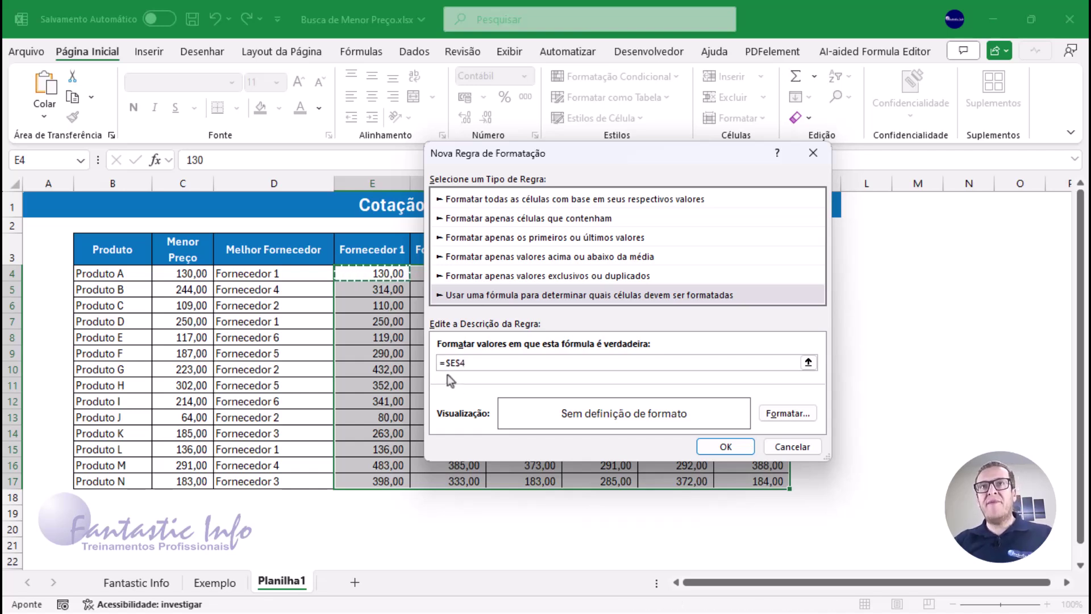
{"action": "key", "text": "F4"}
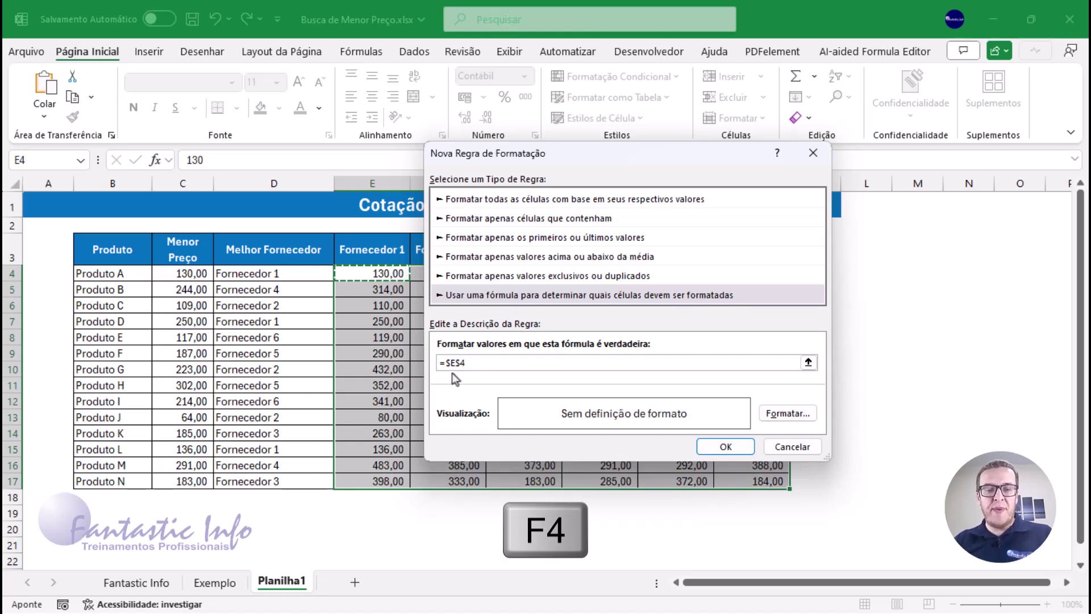
{"action": "key", "text": "F4"}
{"action": "key", "text": "F4"}
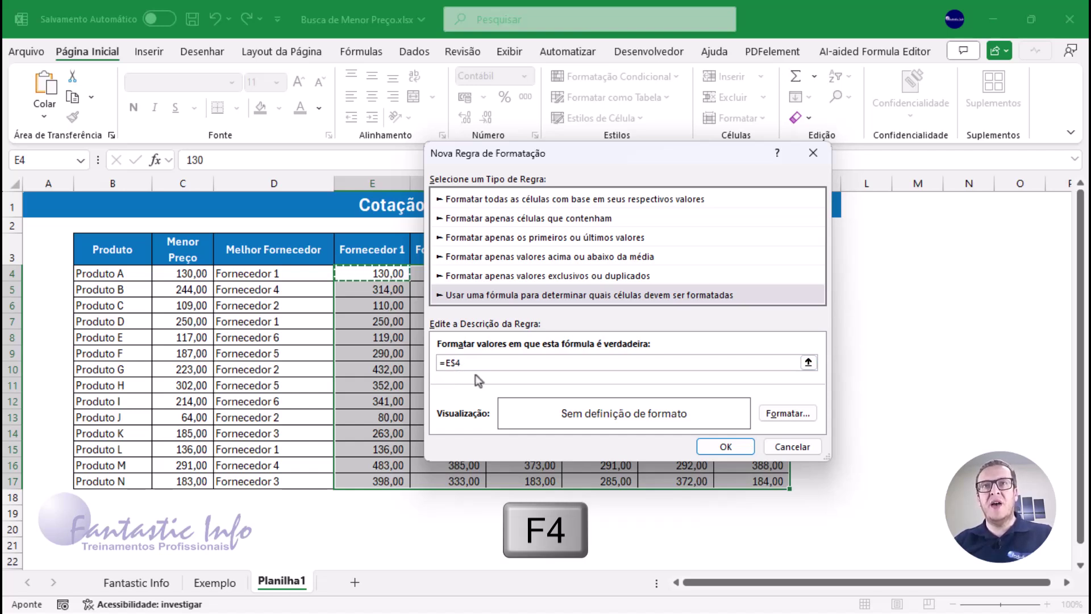
{"action": "key", "text": "F4"}
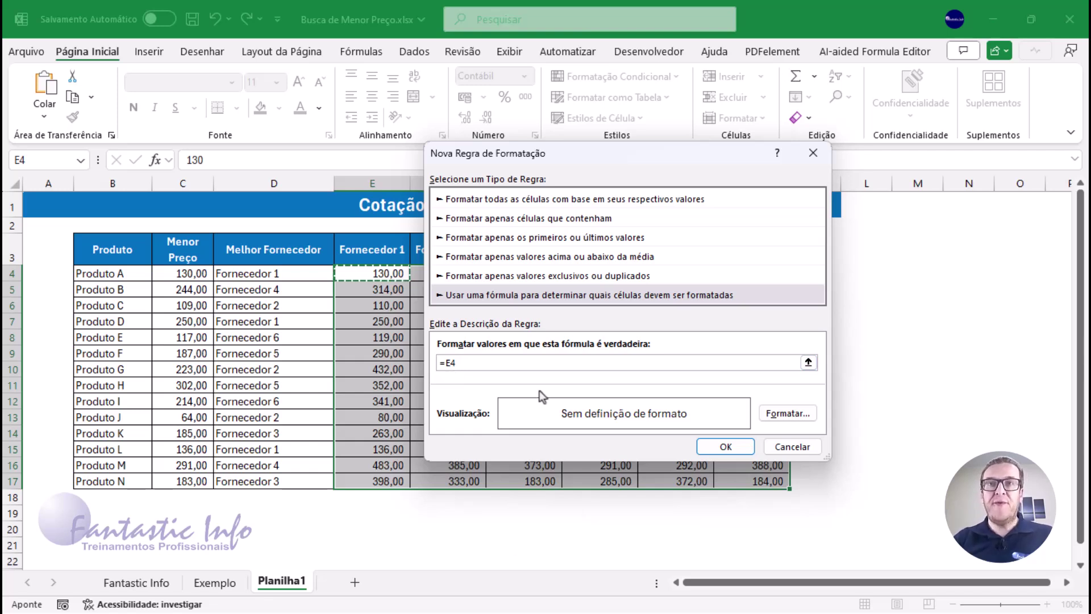
{"action": "type", "text": "="}
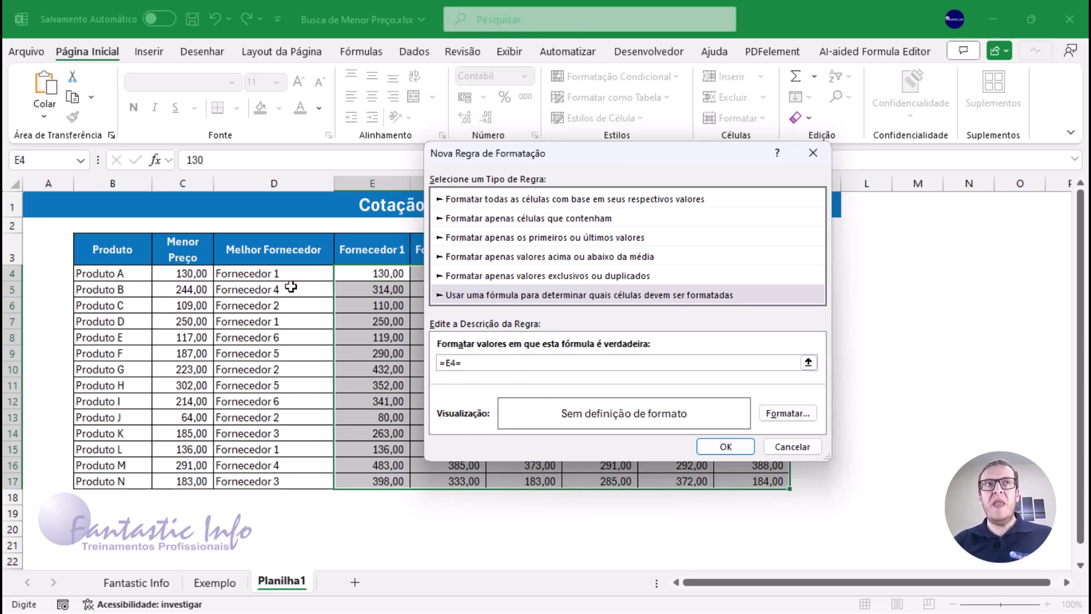
{"action": "left_click", "coordinate": [187, 277]}
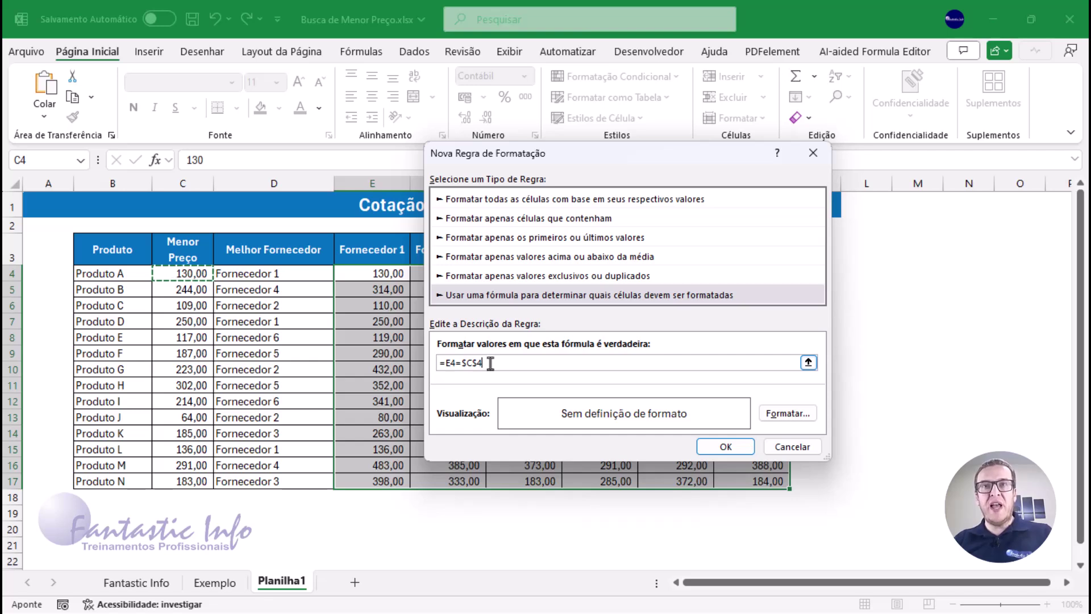
{"action": "key", "text": "F4"}
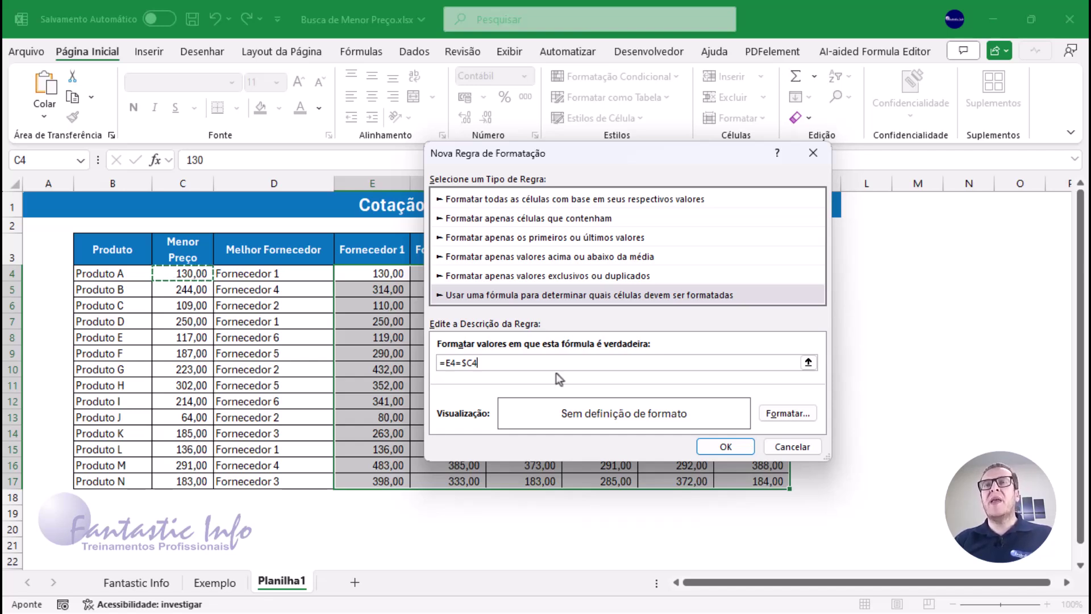
- Set the rule's format to a light-green fill with bold text
{"action": "left_click", "coordinate": [780, 414]}
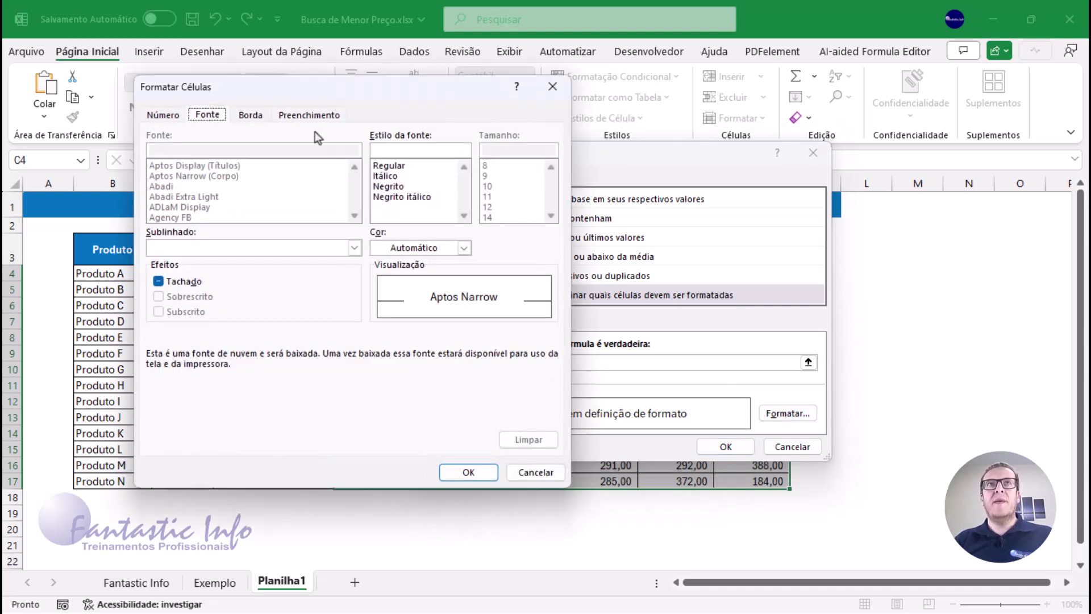
{"action": "left_click", "coordinate": [307, 117]}
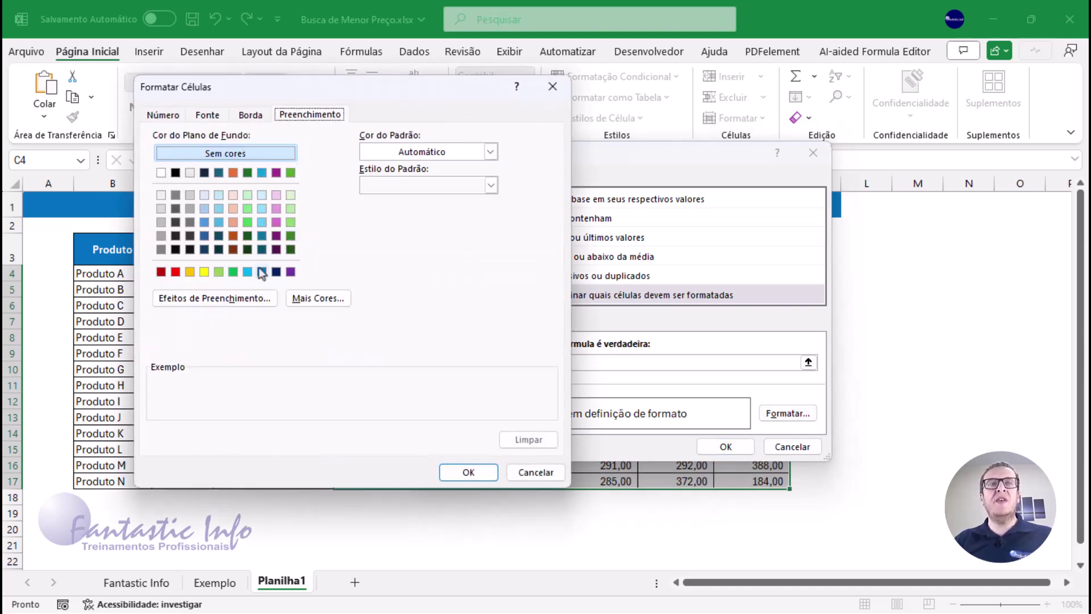
{"action": "left_click", "coordinate": [247, 222]}
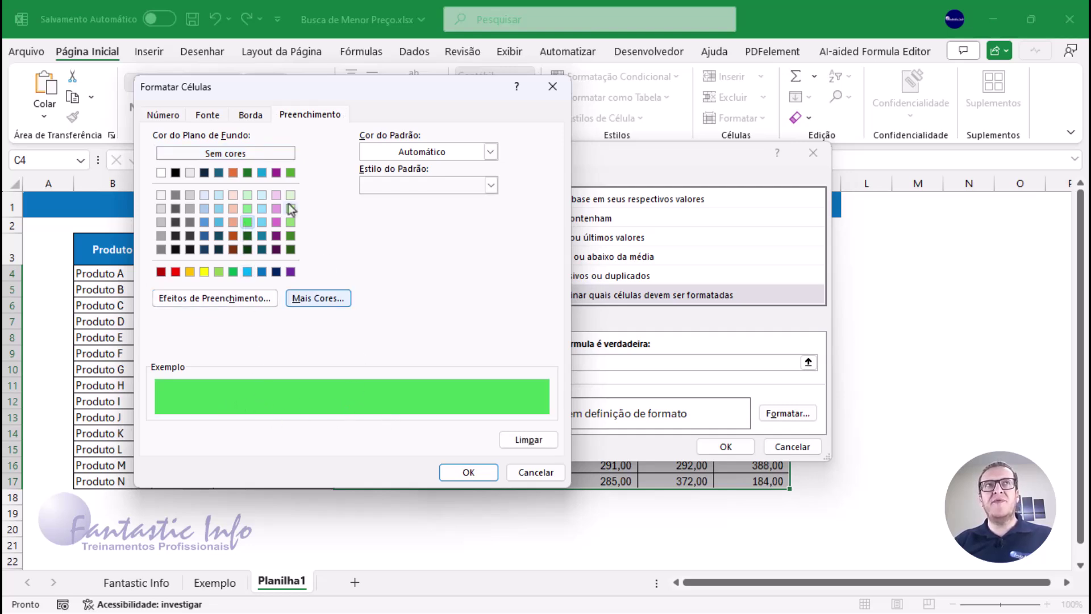
{"action": "left_click", "coordinate": [200, 114]}
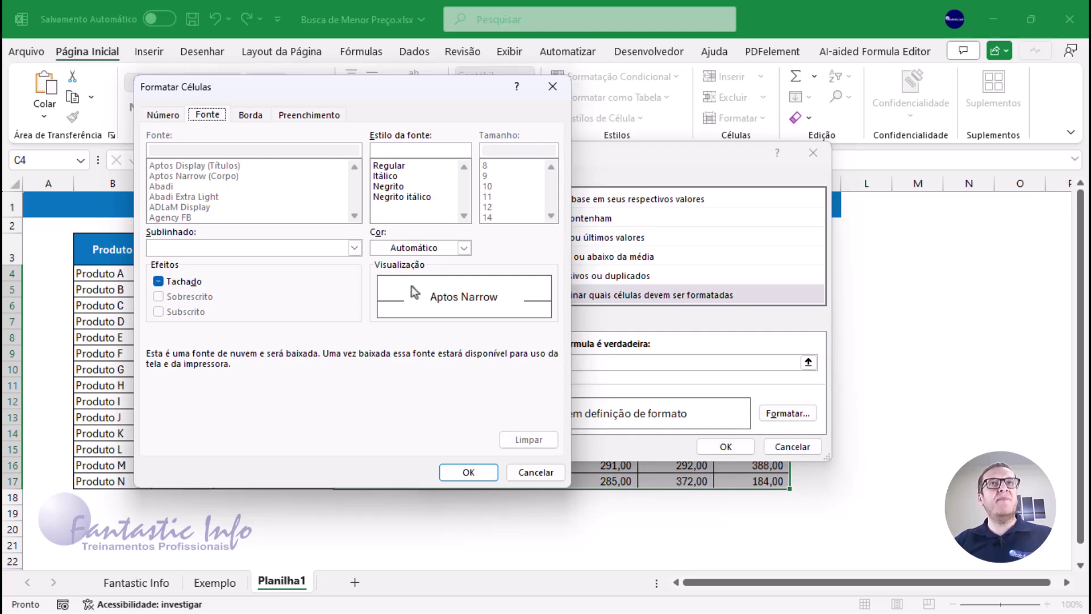
{"action": "left_click", "coordinate": [391, 188]}
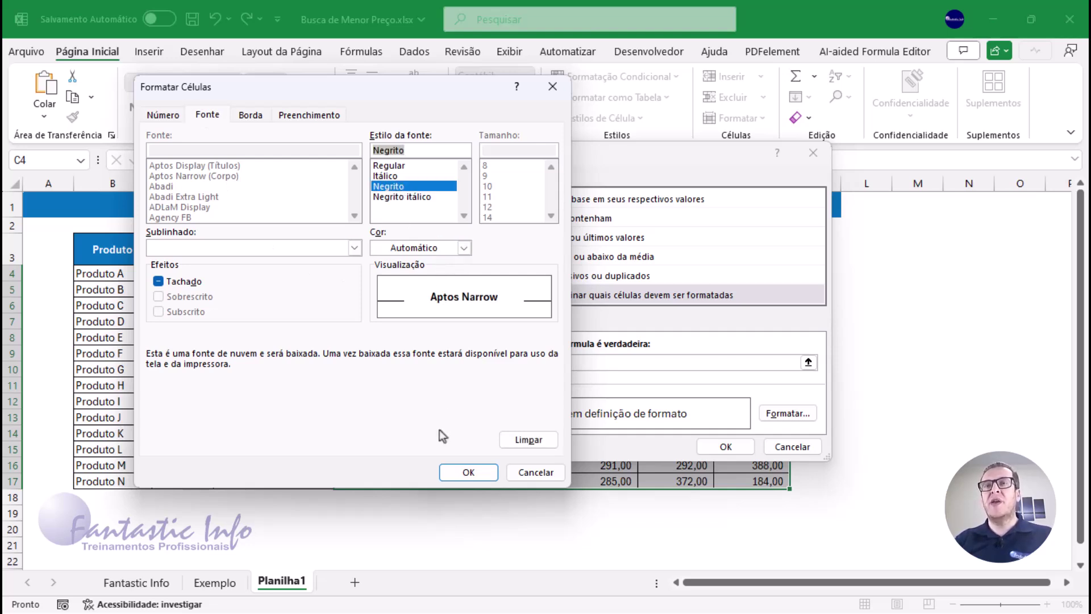
{"action": "left_click", "coordinate": [462, 473]}
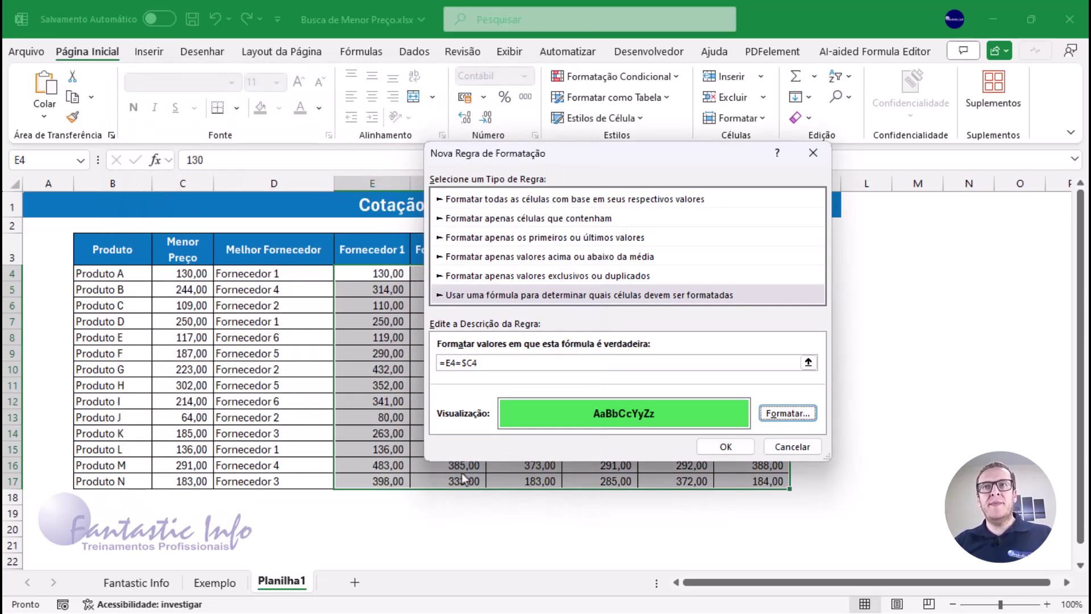
- Confirm the green-bold lowest-price rule on E4:J17, then check columns C, D and the highlighted grid
{"action": "left_click", "coordinate": [732, 448]}
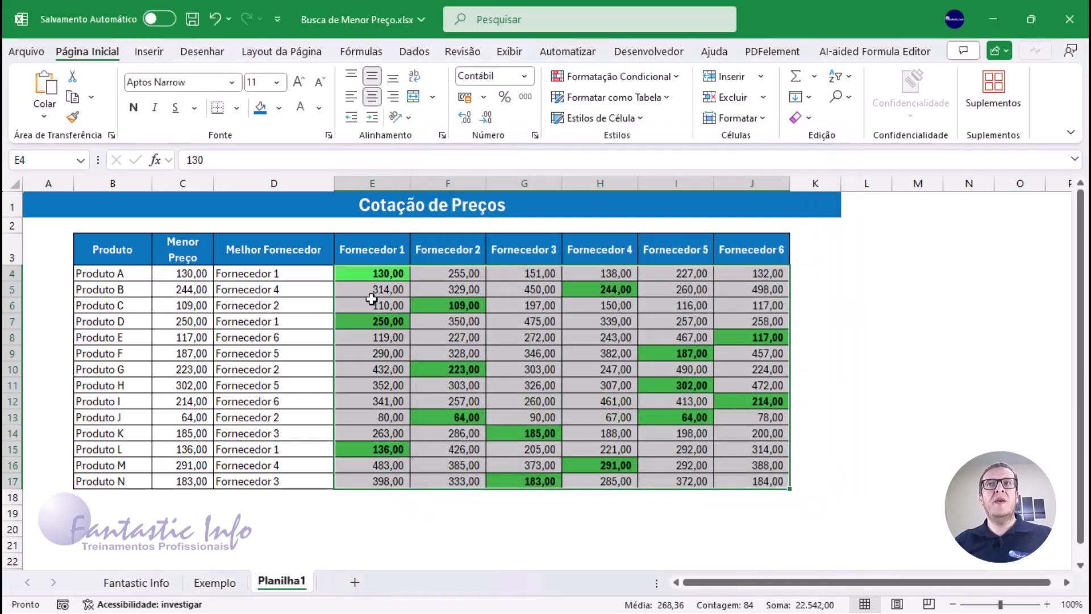
{"action": "left_click", "coordinate": [271, 270]}
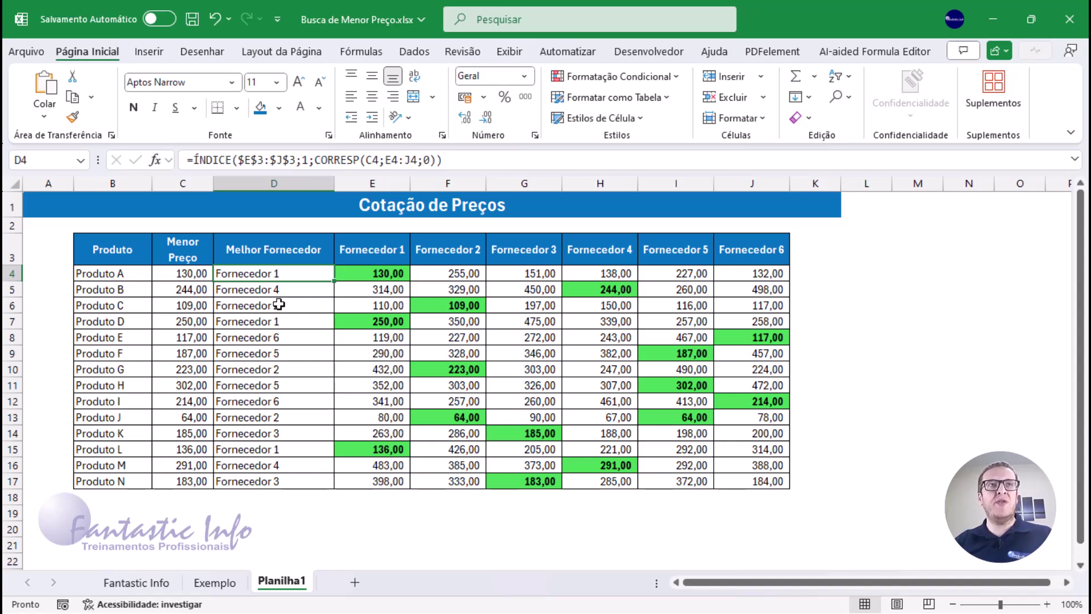
{"action": "left_click_drag", "start_coordinate": [183, 271], "coordinate": [184, 482]}
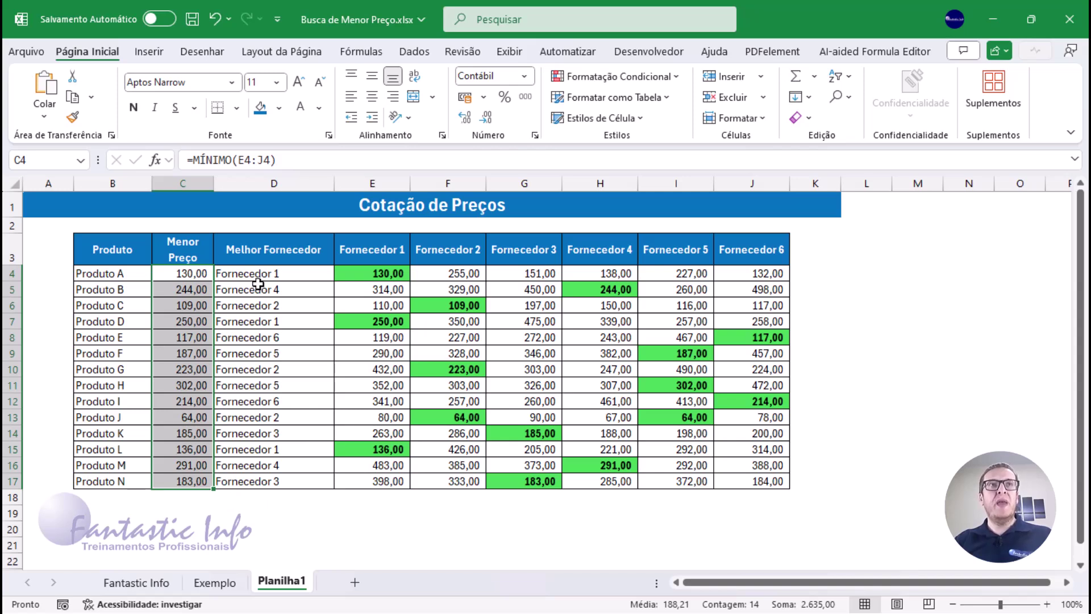
{"action": "left_click_drag", "start_coordinate": [257, 275], "coordinate": [265, 480]}
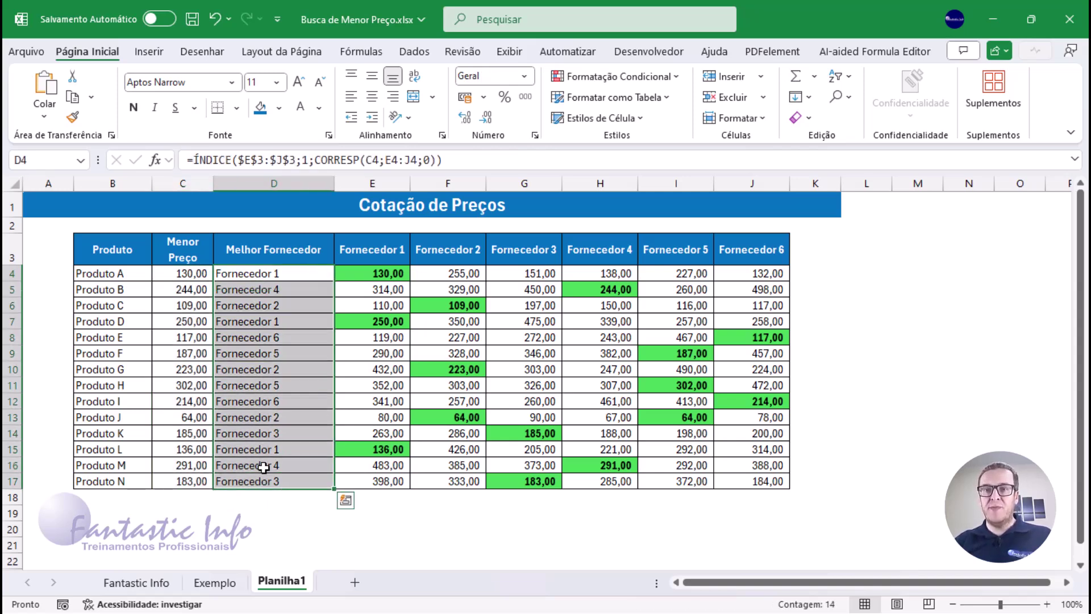
{"action": "mouse_move", "coordinate": [366, 272]}
{"action": "left_mouse_down"}
{"action": "mouse_move", "coordinate": [723, 421]}
{"action": "mouse_move", "coordinate": [738, 483]}
{"action": "left_mouse_up"}
{"action": "left_click", "coordinate": [299, 209]}
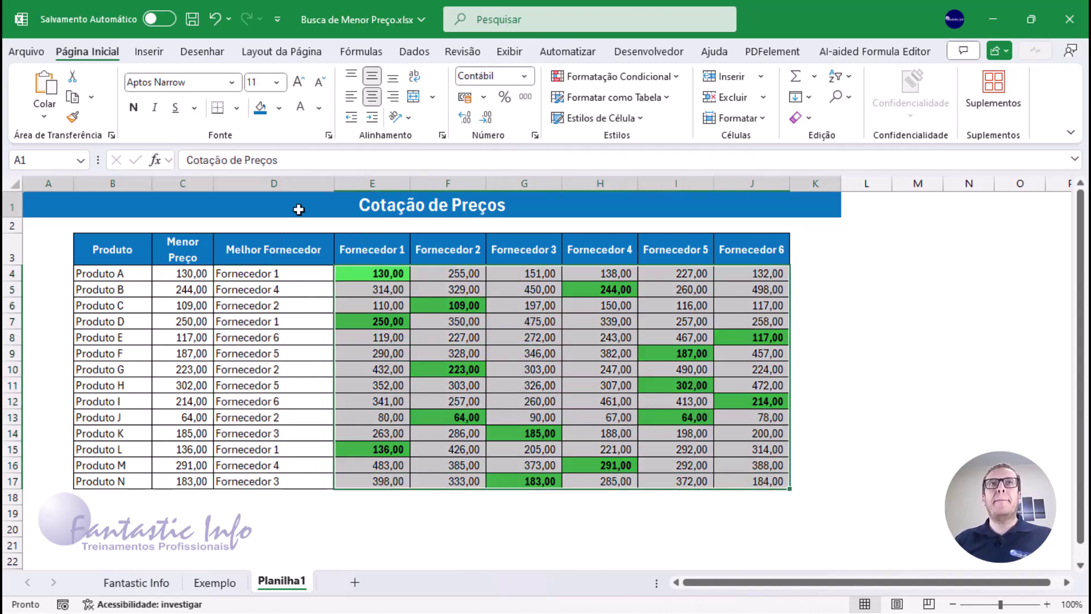